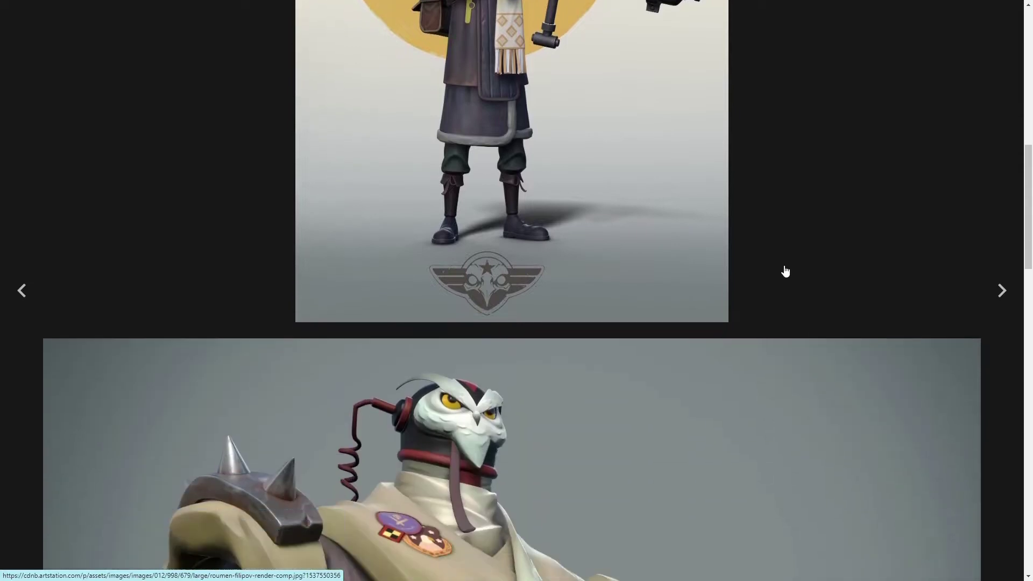
Step: Look through the character renders on the open ArtStation project pages
scroll(786, 270, "down", 1)
key("ctrl+Tab")
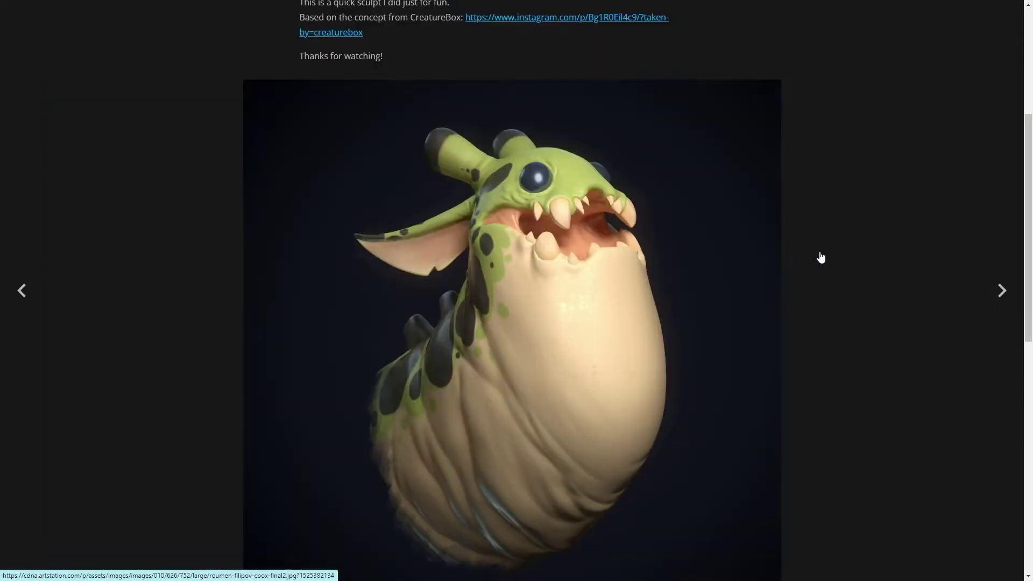
key("ctrl+Tab")
scroll(821, 257, "down", 15)
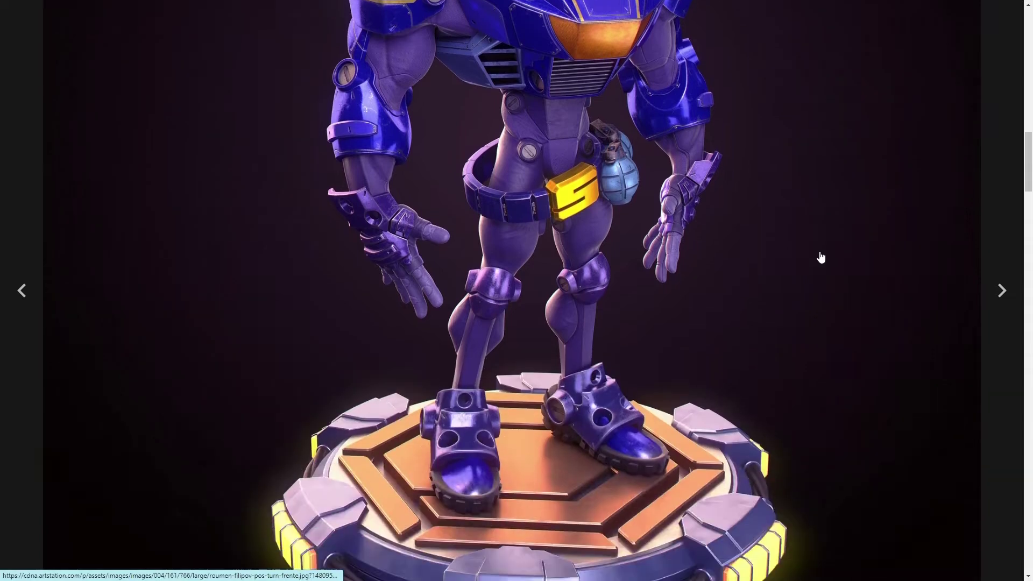
scroll(820, 257, "down", 6)
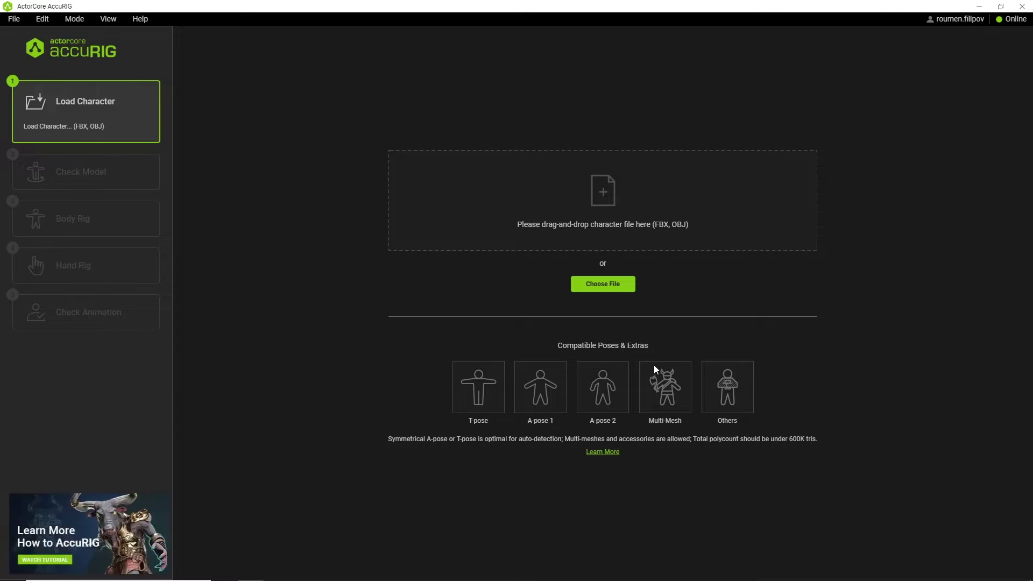
Step: Switch to AccuRIG and load the character file Ash_StaticMesh.fbx
left_click(607, 288)
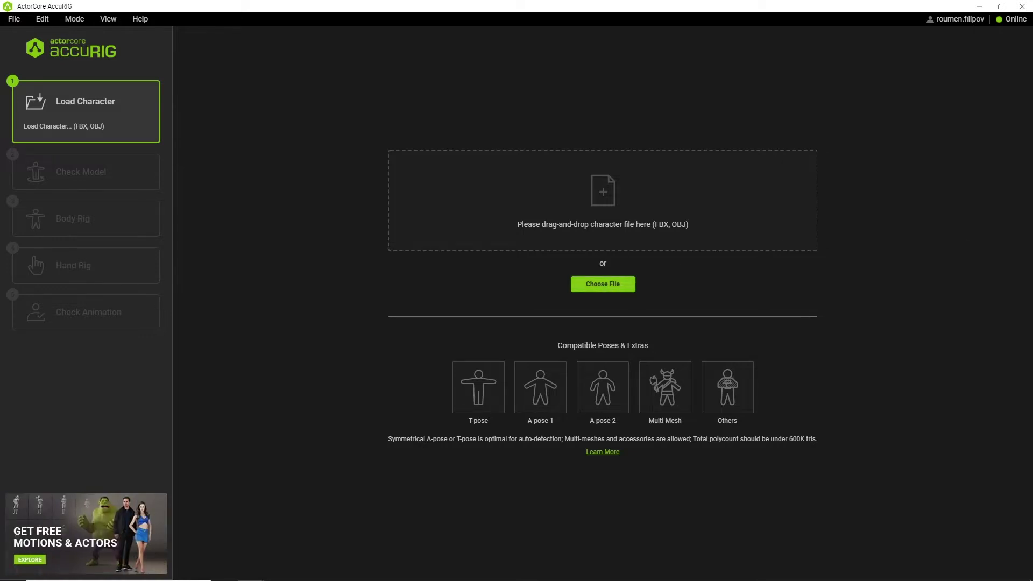
left_click_drag(1032, 228, 597, 240)
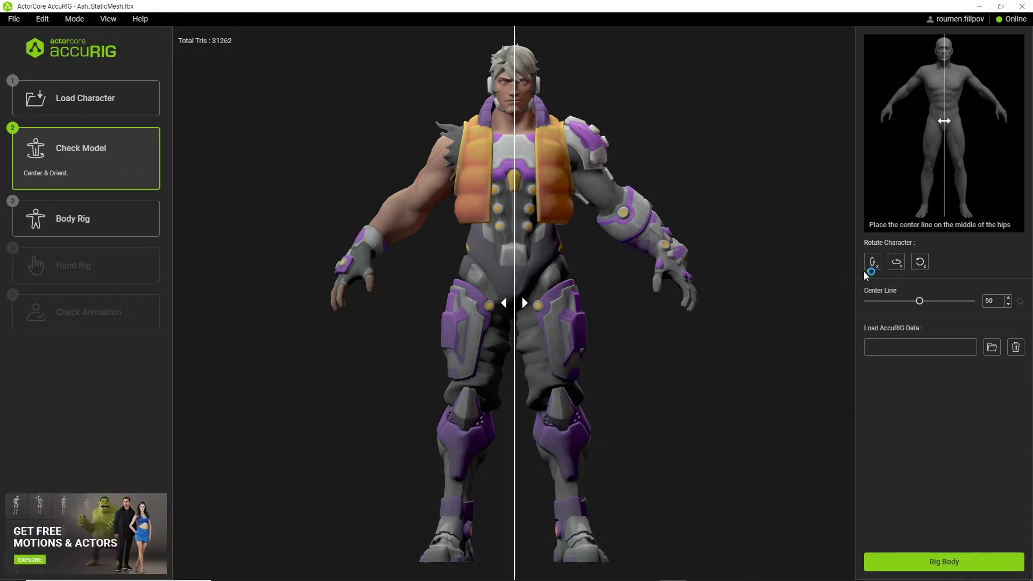
Step: Try rotating the character in 90° increments about the Y and X axes, bringing it back to its upright front-facing orientation
left_click(892, 267)
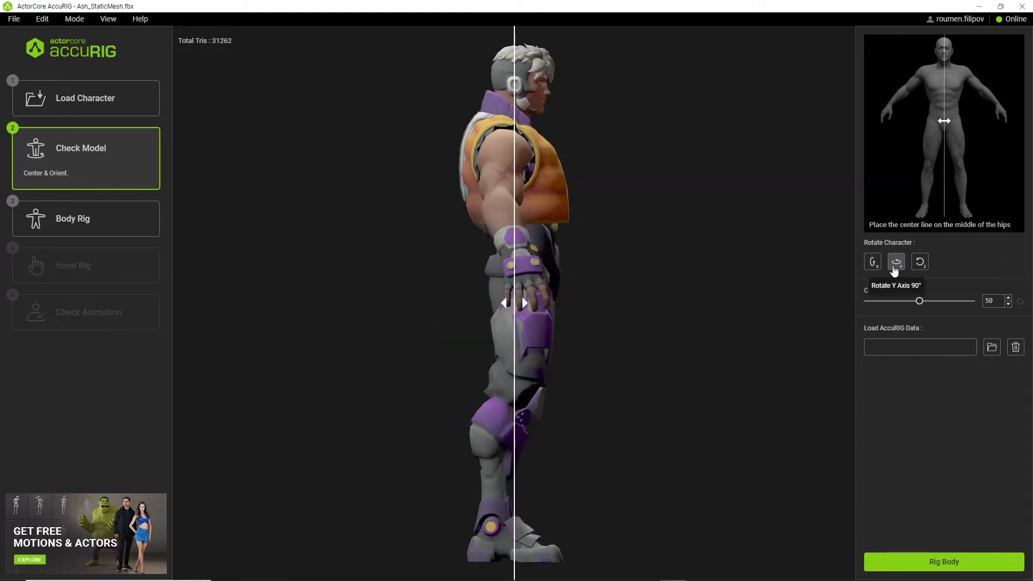
left_click(894, 266)
left_click(876, 263)
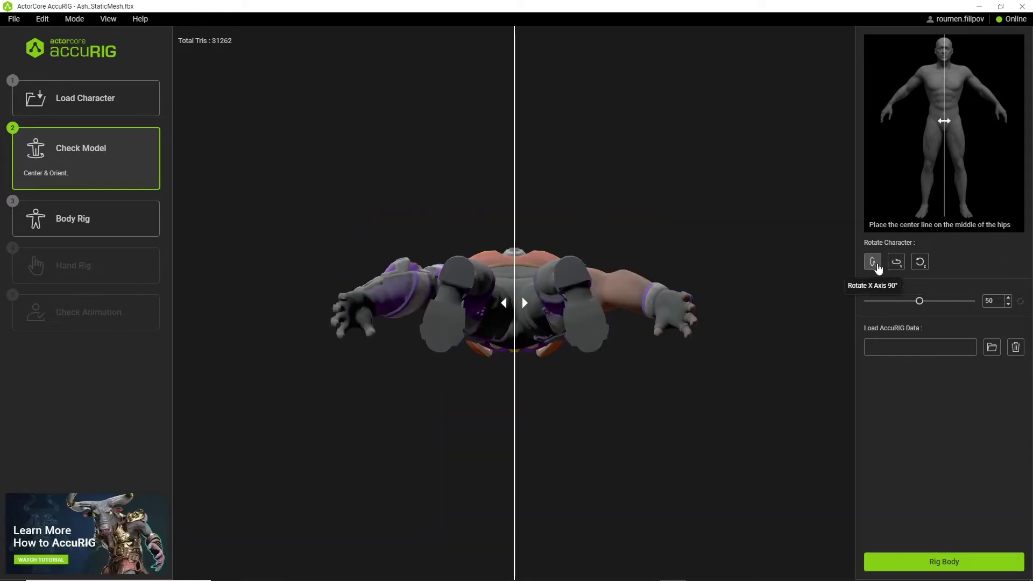
left_click(876, 264)
left_click(876, 264)
left_click(876, 263)
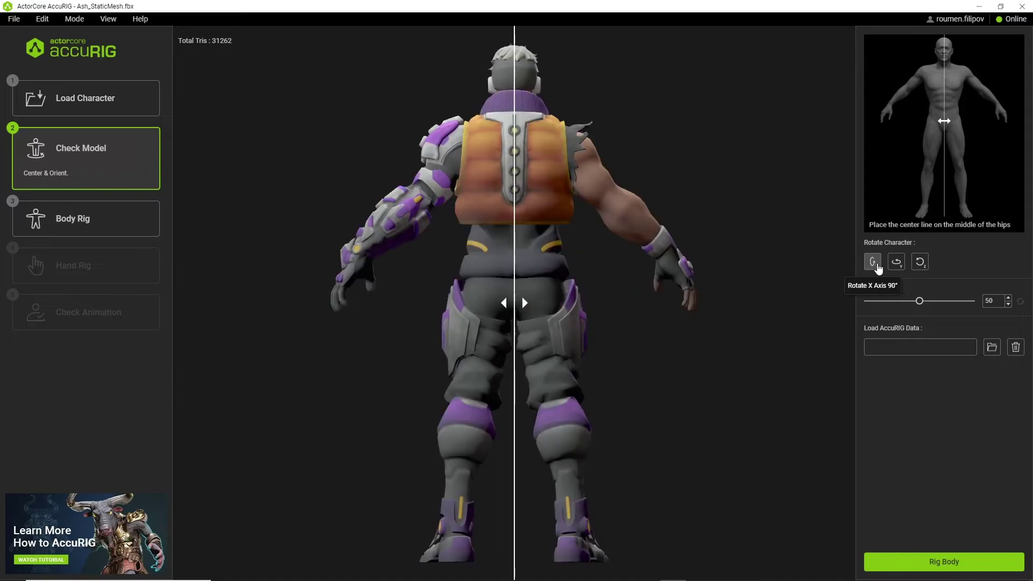
left_click(896, 263)
left_click(896, 262)
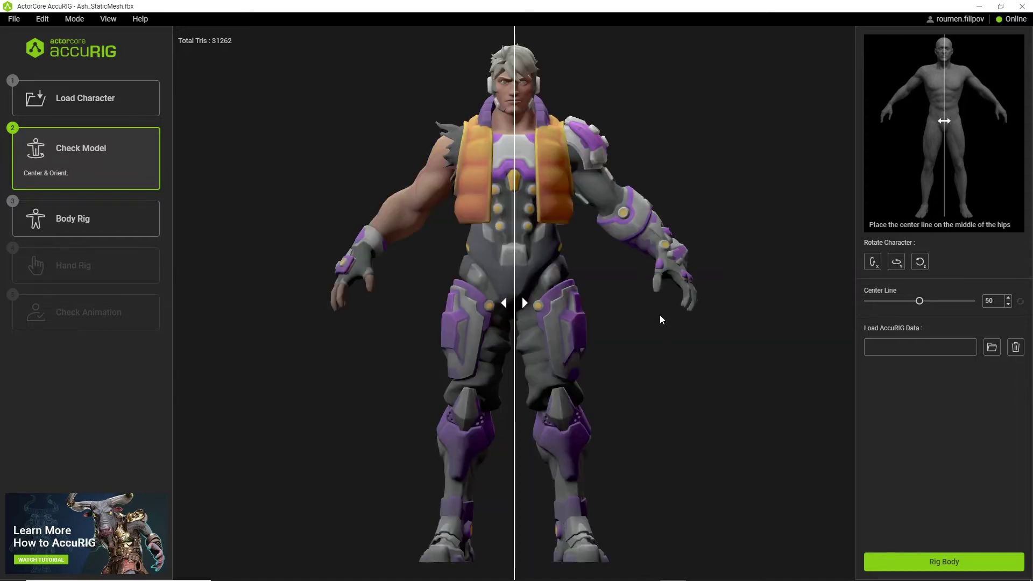
Step: Generate the body rig and adjust the left hip, knee and ankle joint positions with symmetry enabled
left_click(944, 562)
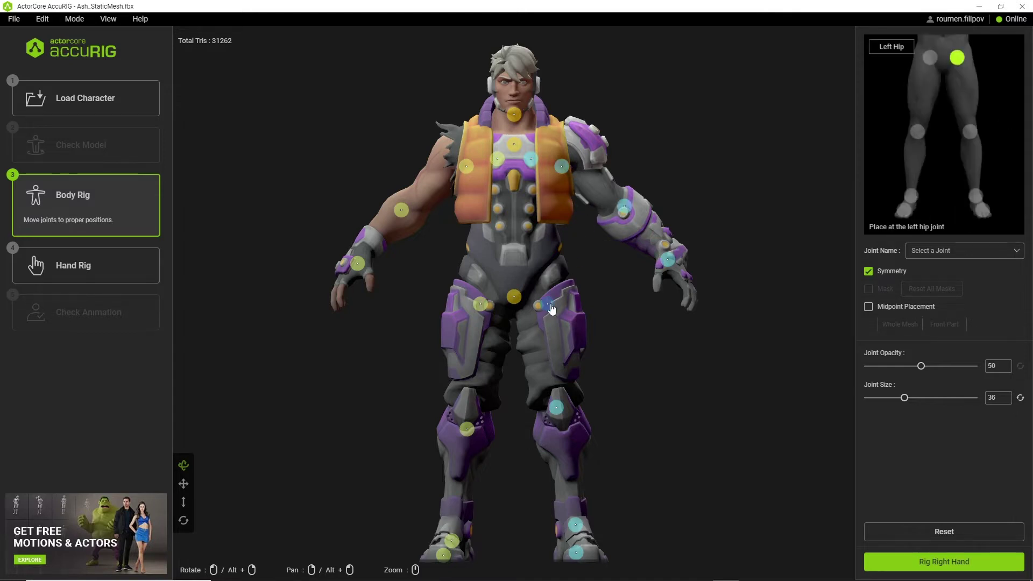
left_click_drag(550, 304, 553, 297)
left_click_drag(557, 407, 558, 412)
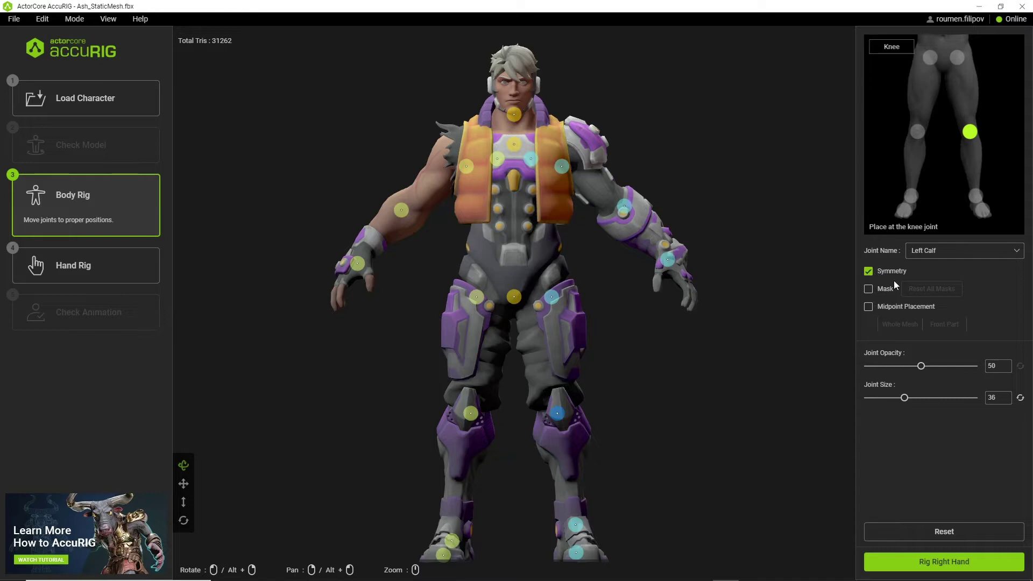
left_click_drag(576, 526, 578, 521)
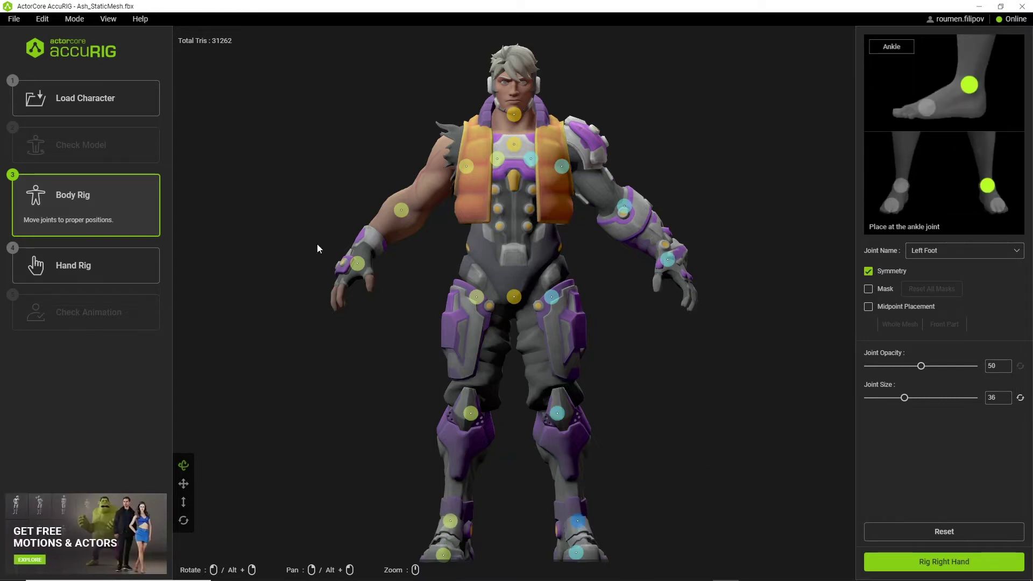
Step: Load the saved AccuRIG data from Ash_StaticMesh.ini onto the character
left_click(14, 19)
left_click(46, 76)
left_click(420, 290)
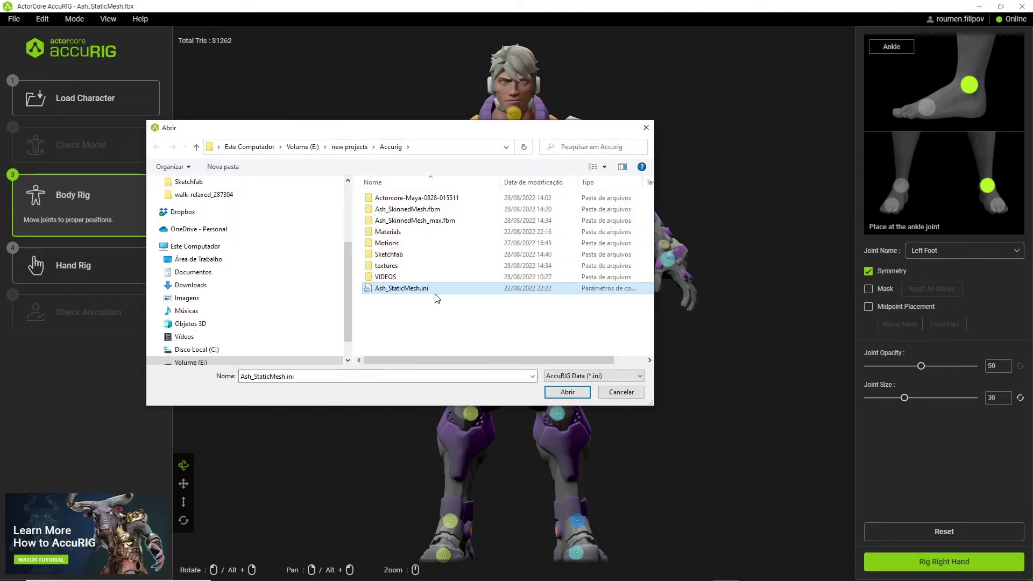
left_click(565, 395)
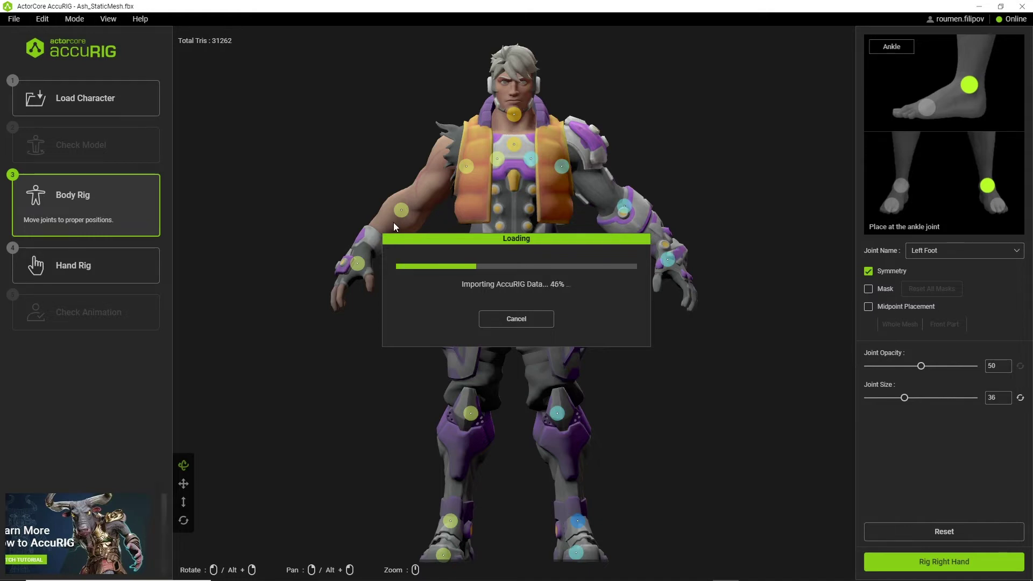
left_click_drag(576, 341, 664, 392)
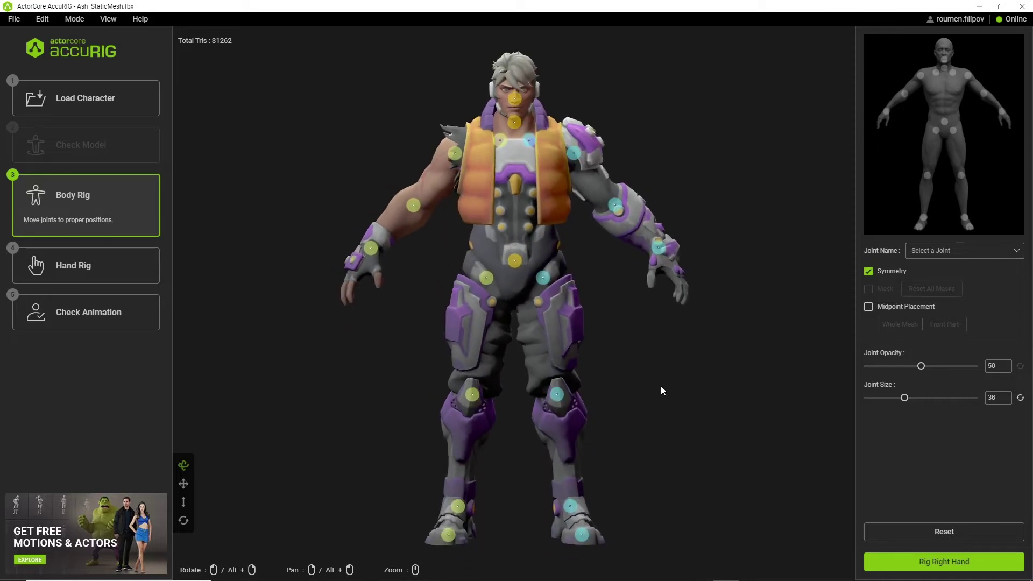
Step: Start the right-hand rig with five fingers and check its finger joints and the direction cone of Thumb Finger 3
left_click(944, 562)
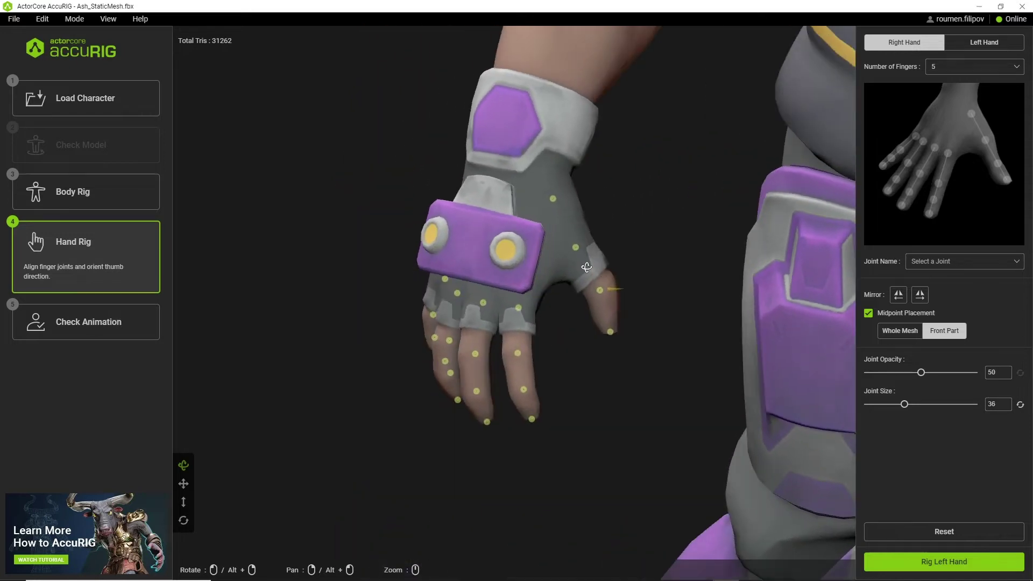
left_click_drag(587, 267, 537, 283)
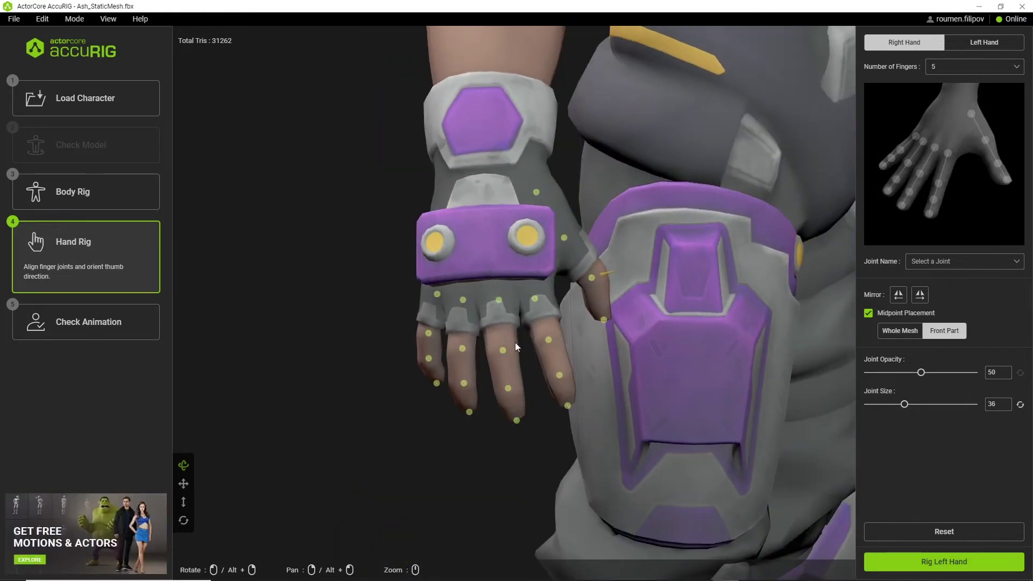
left_click_drag(522, 282, 716, 330)
left_click(636, 321)
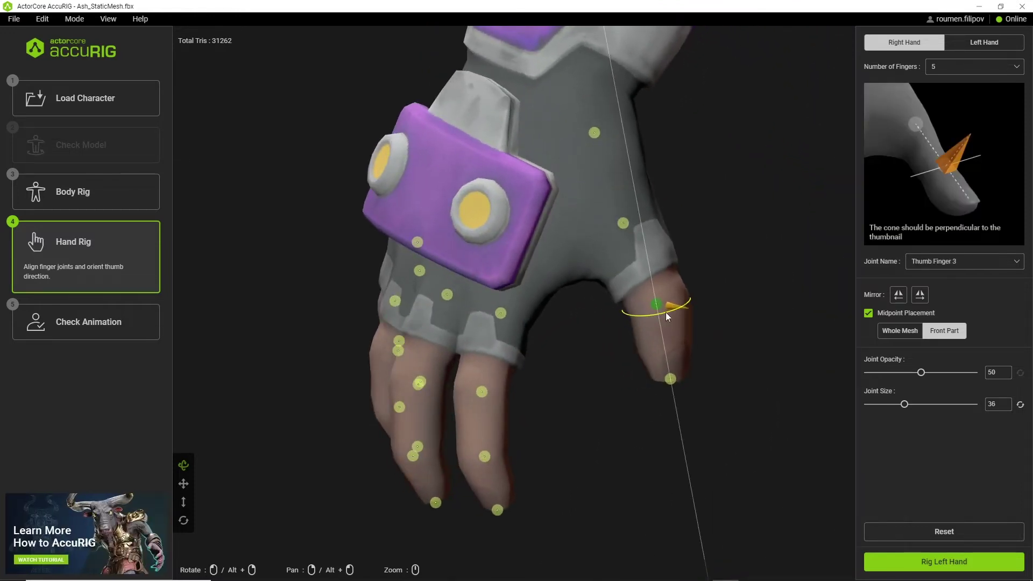
scroll(575, 346, "down", 3)
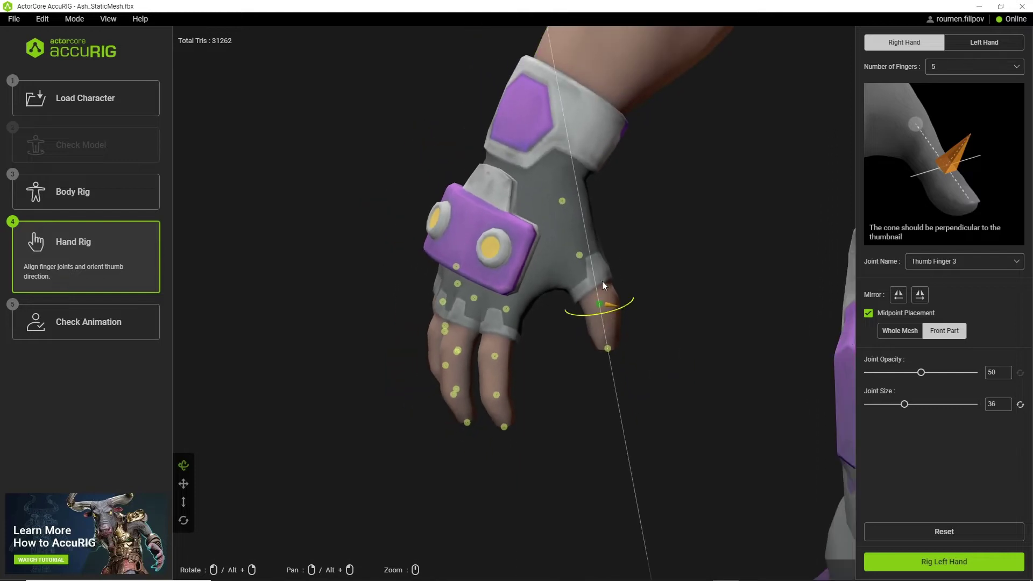
left_click_drag(603, 281, 653, 286)
scroll(663, 283, "down", 2)
right_click_drag(646, 291, 484, 337)
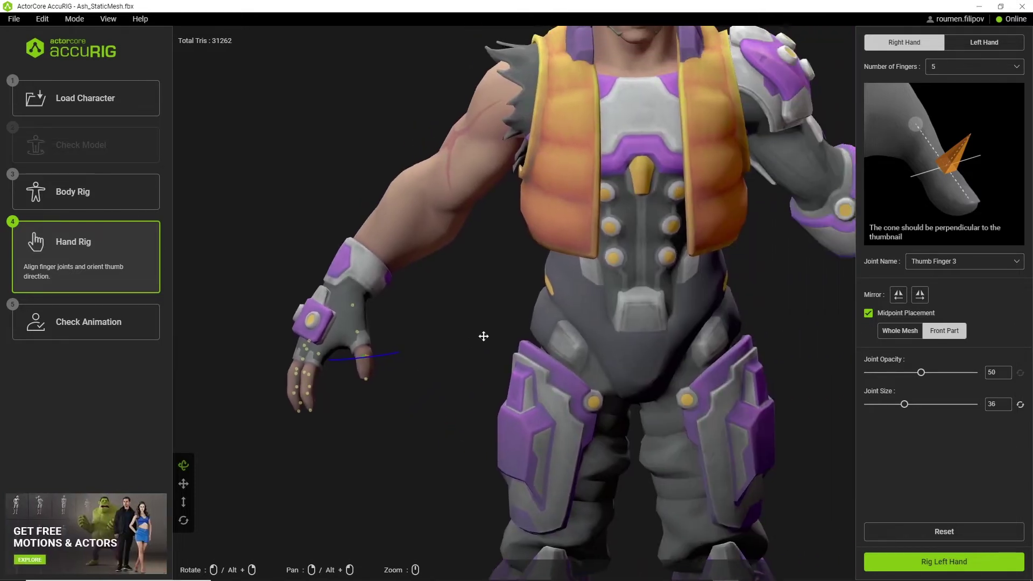
scroll(480, 330, "down", 2)
scroll(445, 332, "up", 3)
left_click_drag(443, 332, 460, 325)
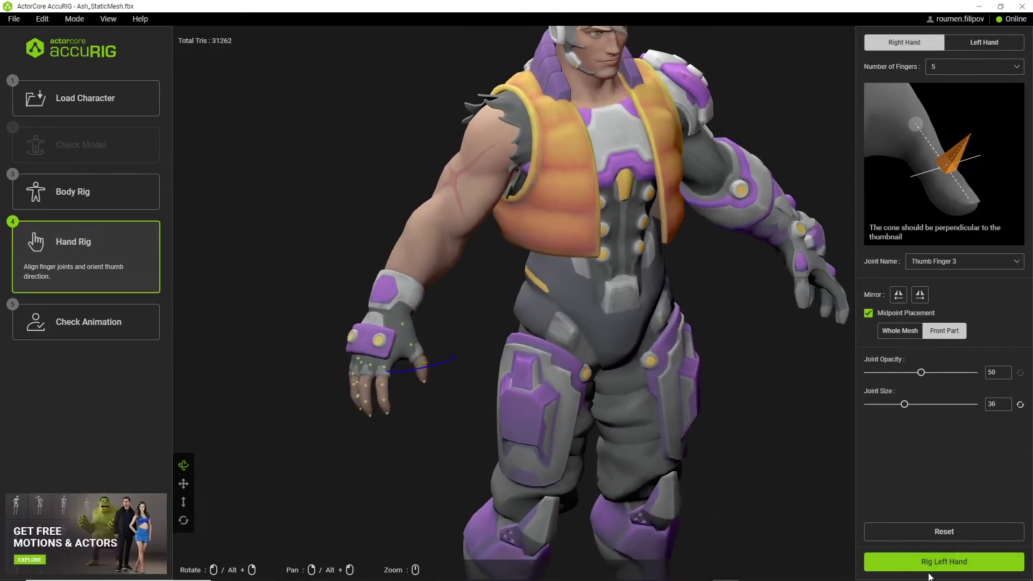
Step: Proceed to the left-hand rig and check its finger joint placement from several angles
left_click(930, 564)
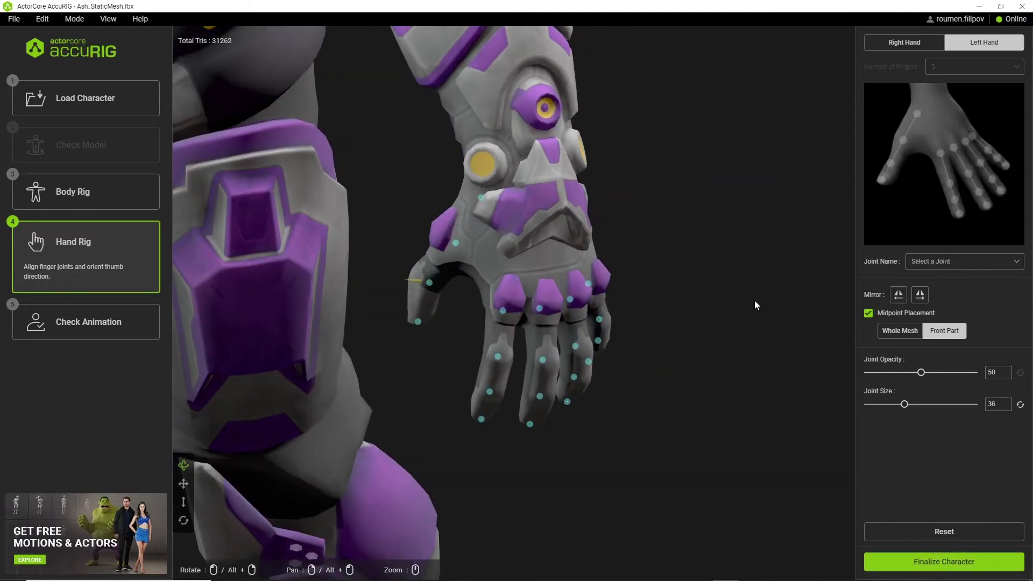
left_click_drag(754, 320, 750, 301)
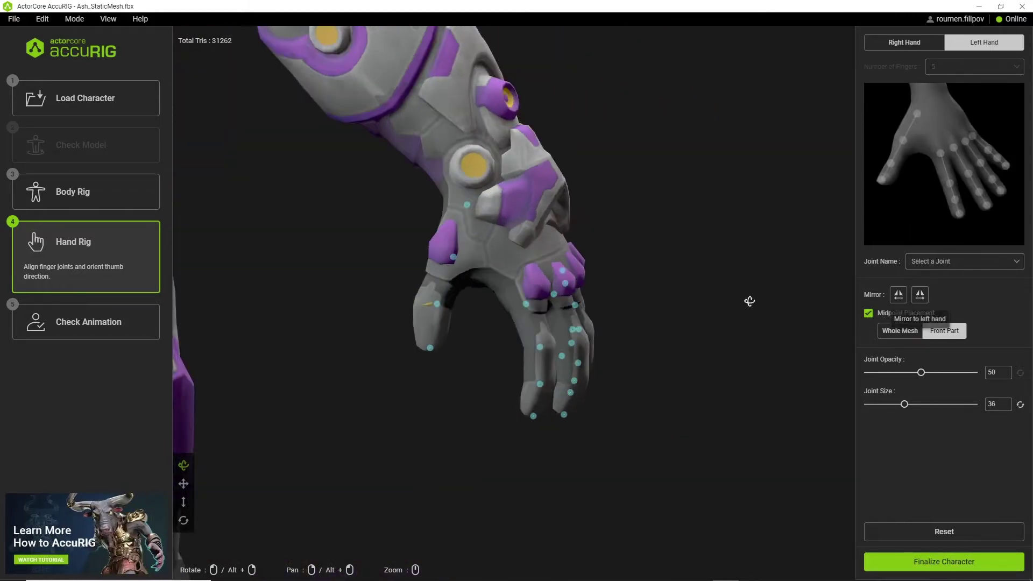
left_click_drag(718, 374, 571, 344)
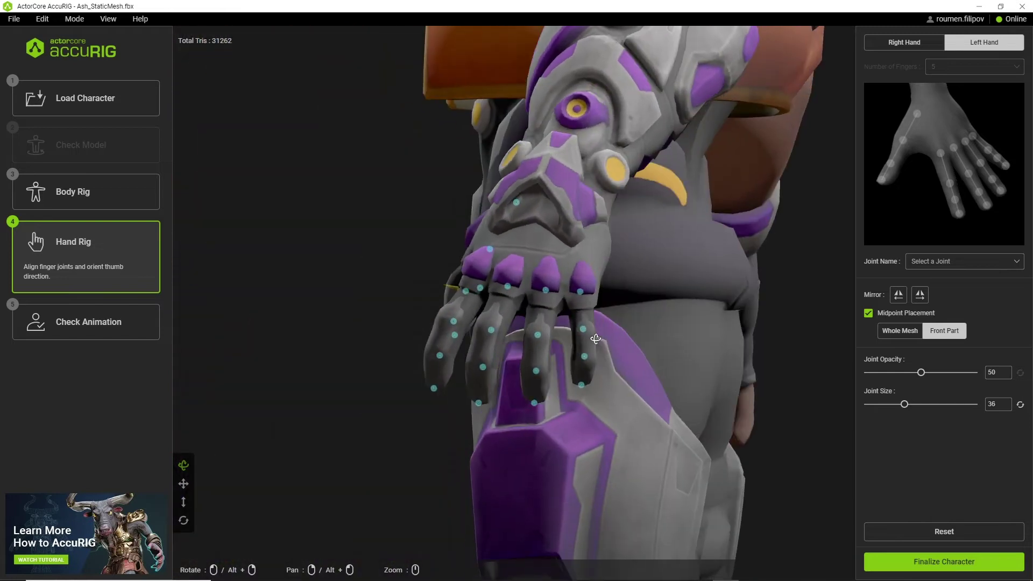
Step: Finalize the rigged character and inspect its default pose motion from several angles
left_click(945, 563)
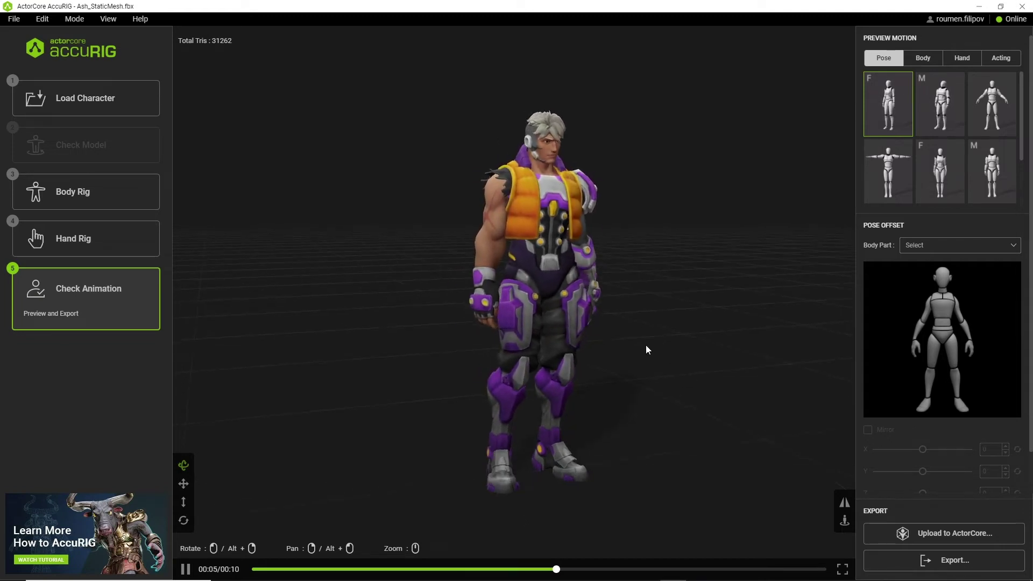
left_click_drag(619, 296, 438, 306)
mouse_move(587, 312)
left_mouse_down()
mouse_move(500, 316)
mouse_move(599, 323)
left_mouse_up()
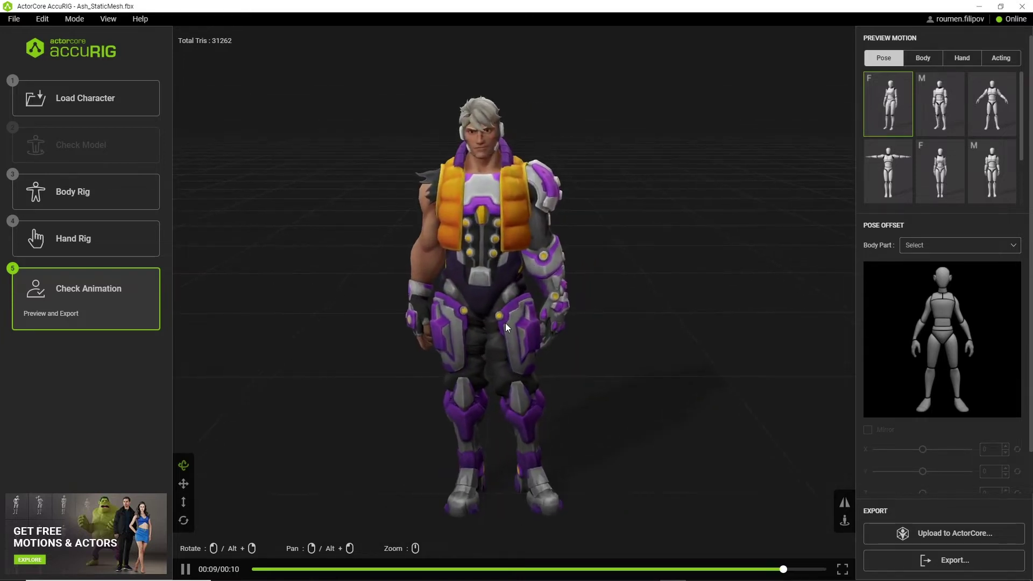
left_click_drag(533, 315, 620, 245)
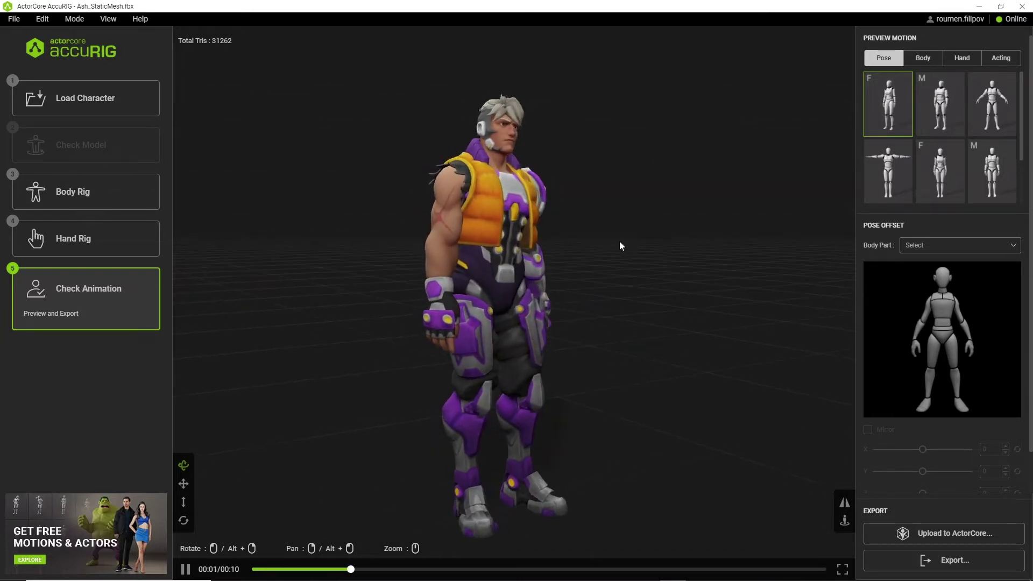
Step: Preview the first body motion on the character and examine the deformation from the back and front
left_click(926, 62)
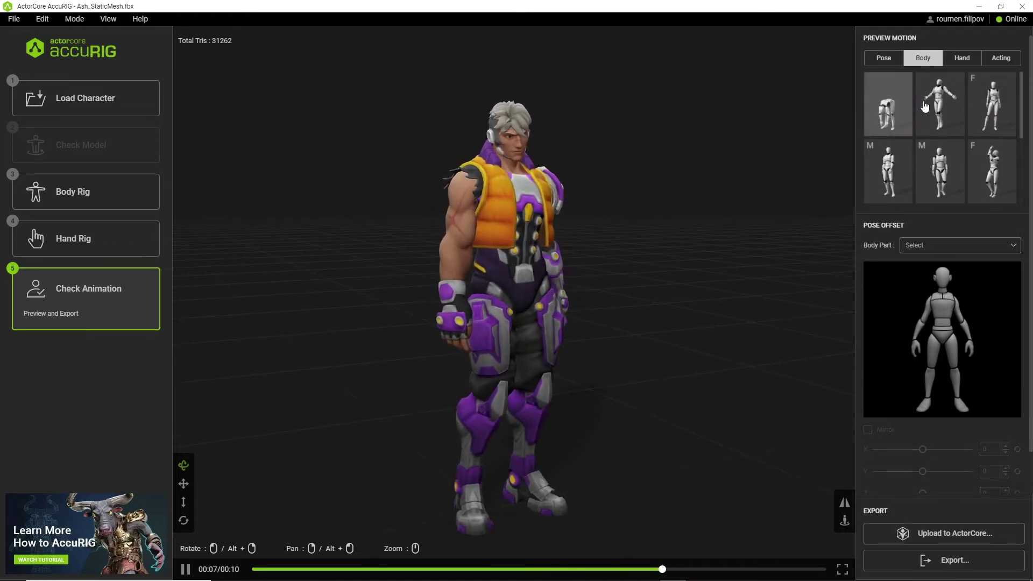
left_click(885, 123)
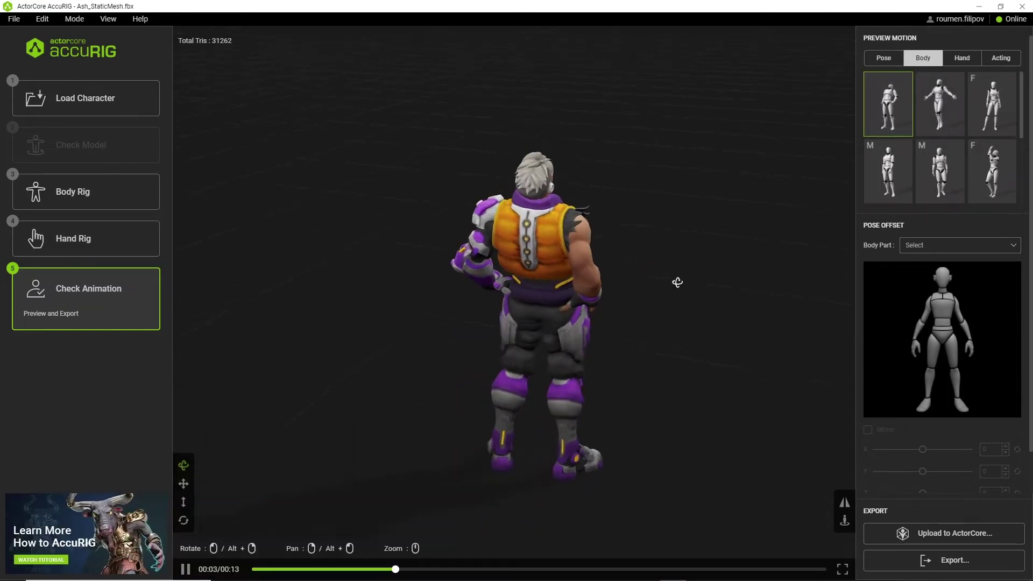
left_click_drag(644, 285, 753, 299)
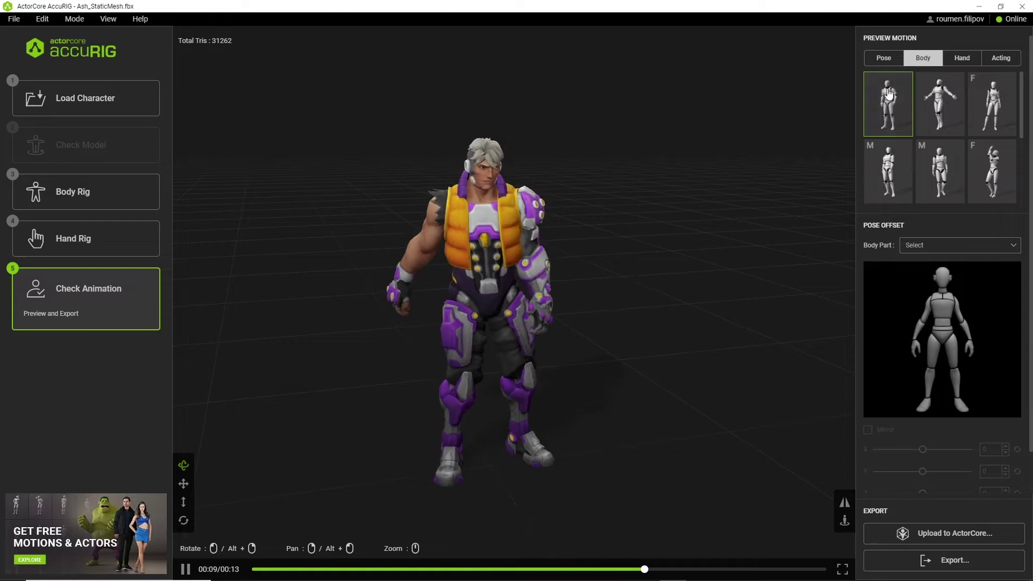
Step: Preview the first hand motion and examine how the fingers and arms deform up close and at full-body distance
left_click(962, 57)
left_click(899, 118)
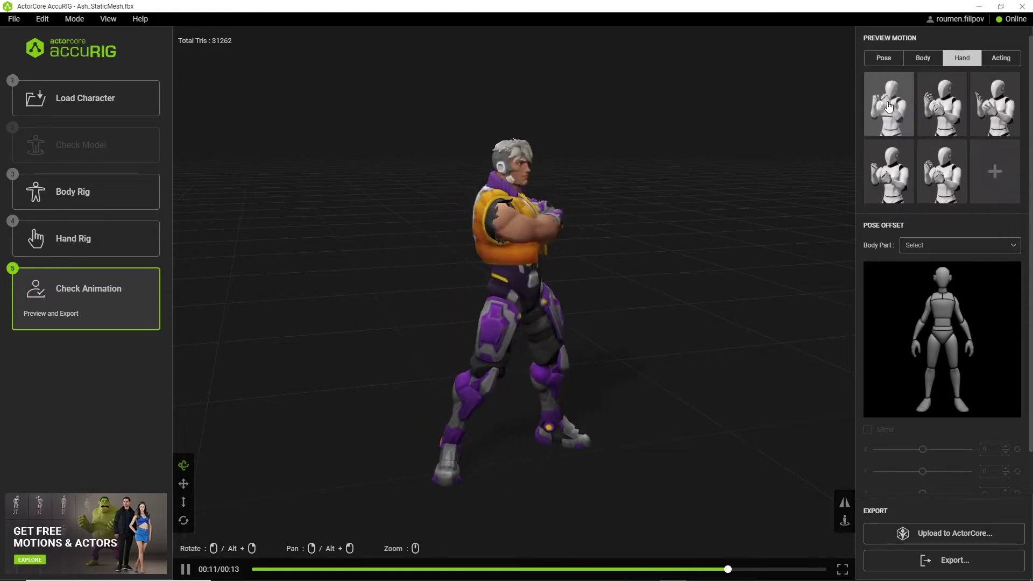
scroll(641, 258, "up", 5)
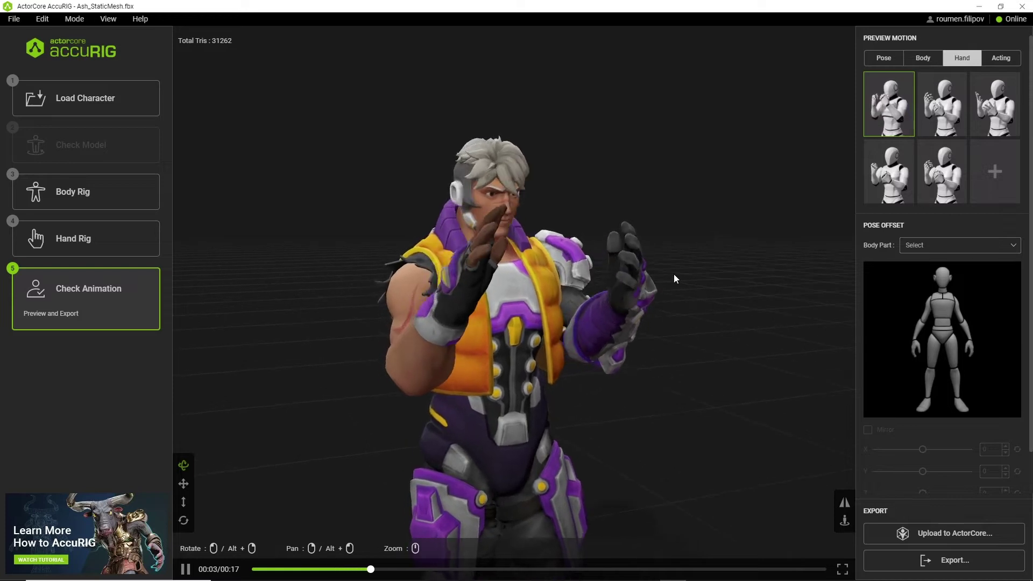
mouse_move(437, 568)
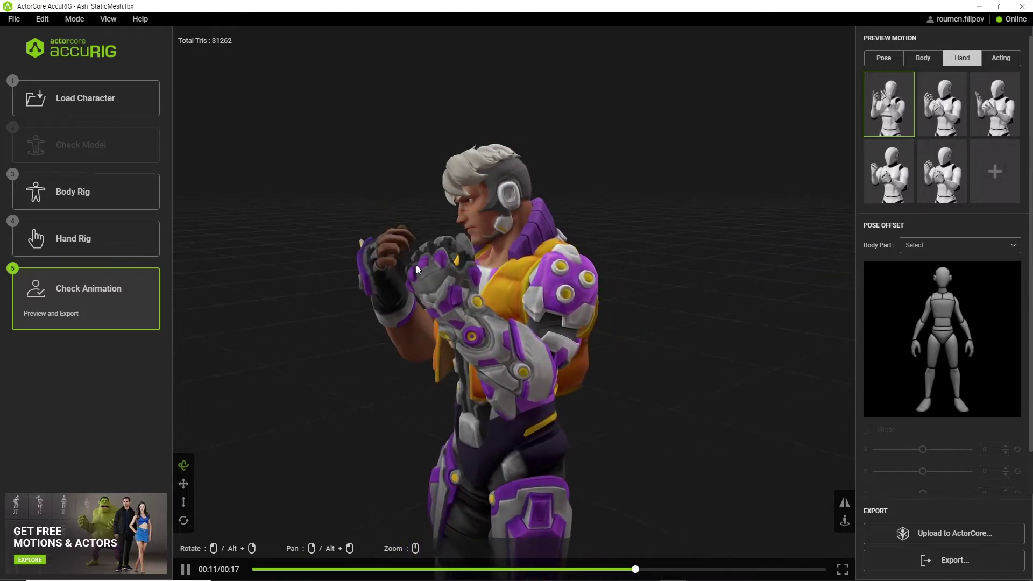
left_click_drag(433, 271, 571, 328)
scroll(606, 388, "down", 5)
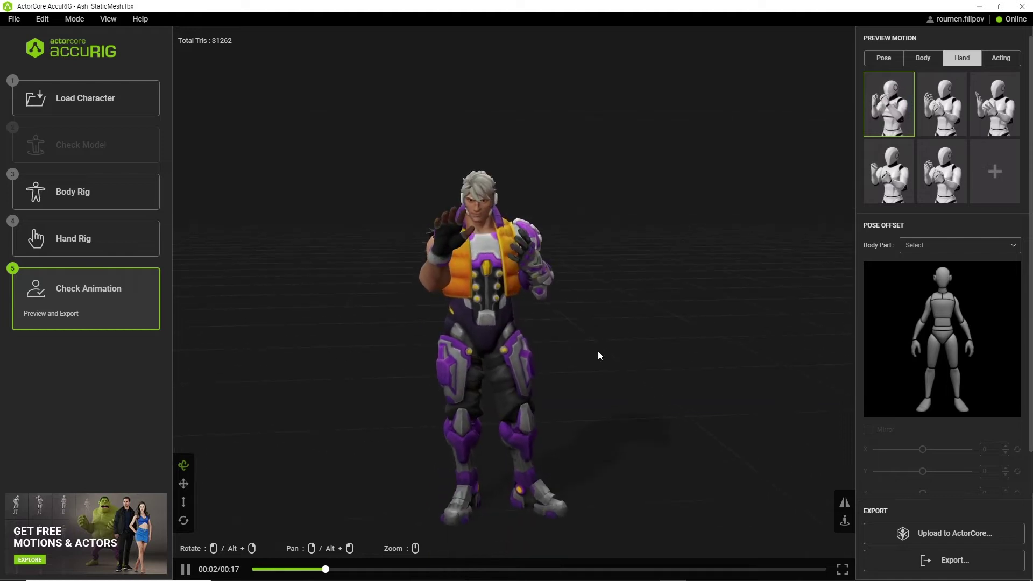
scroll(894, 402, "down", 1)
left_click_drag(843, 397, 593, 382)
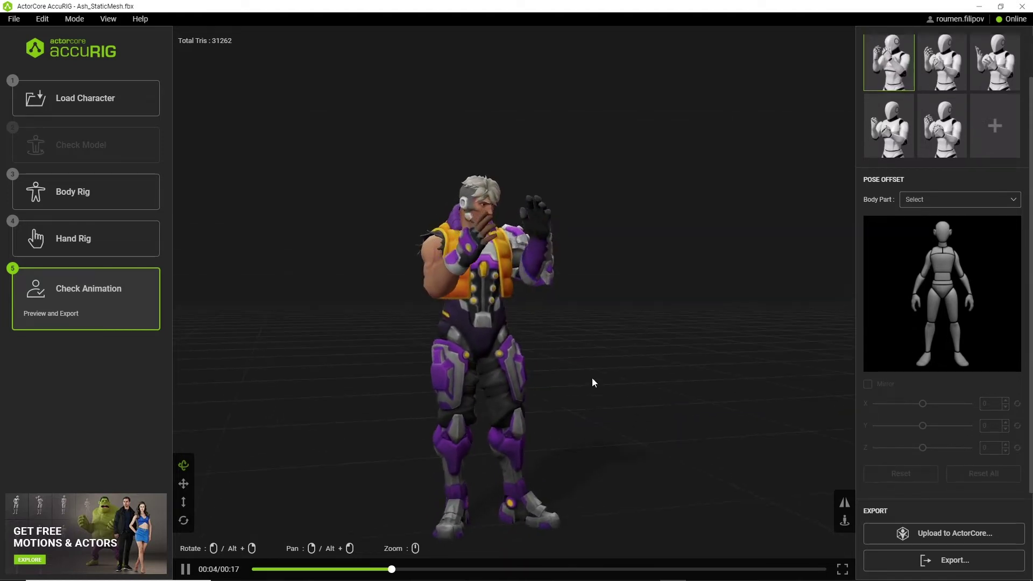
Step: Step back through the hand motion and look over the body parts offered for the pose offset
left_click_drag(441, 569, 413, 570)
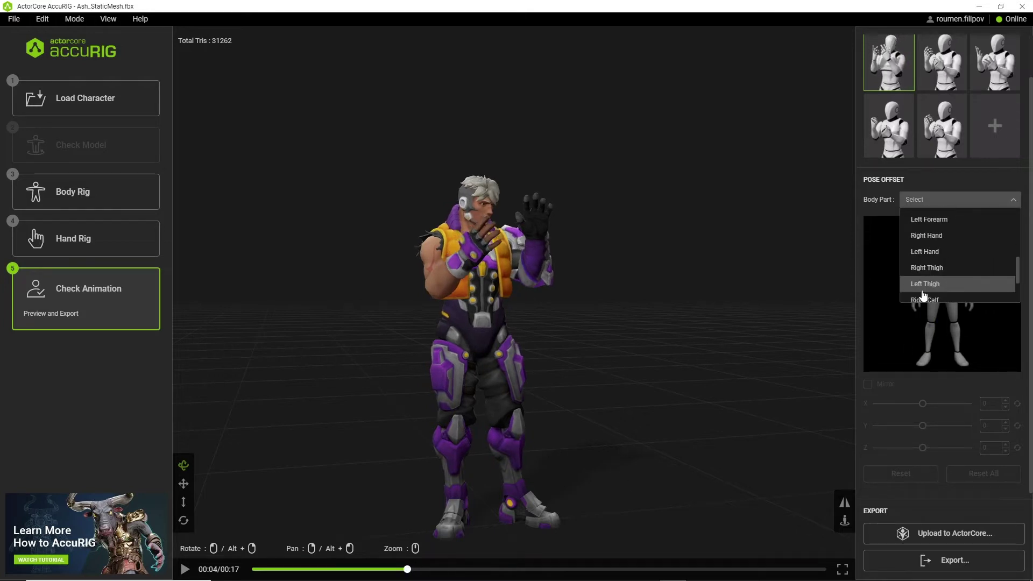
scroll(951, 265, "down", 1)
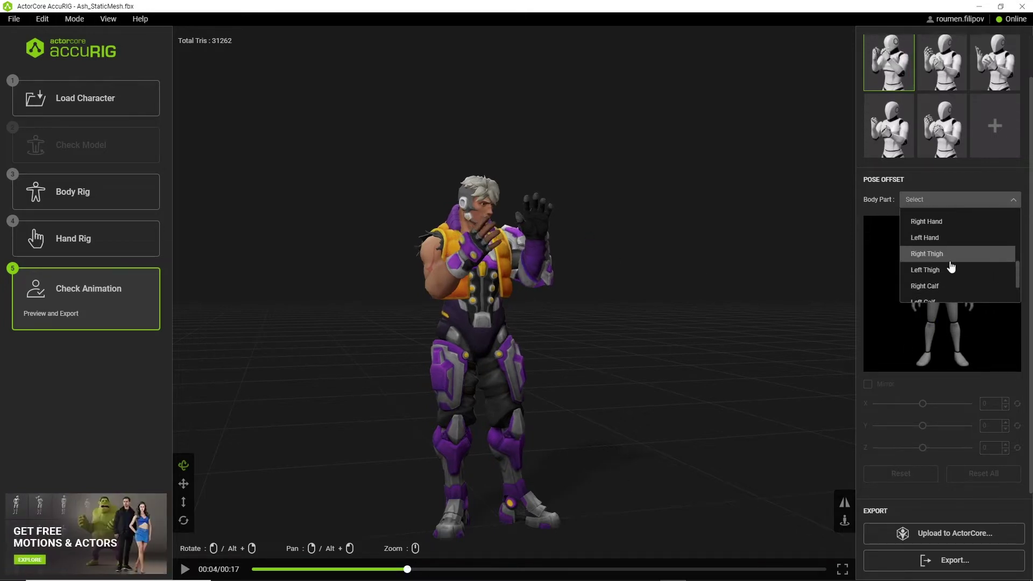
left_click(871, 212)
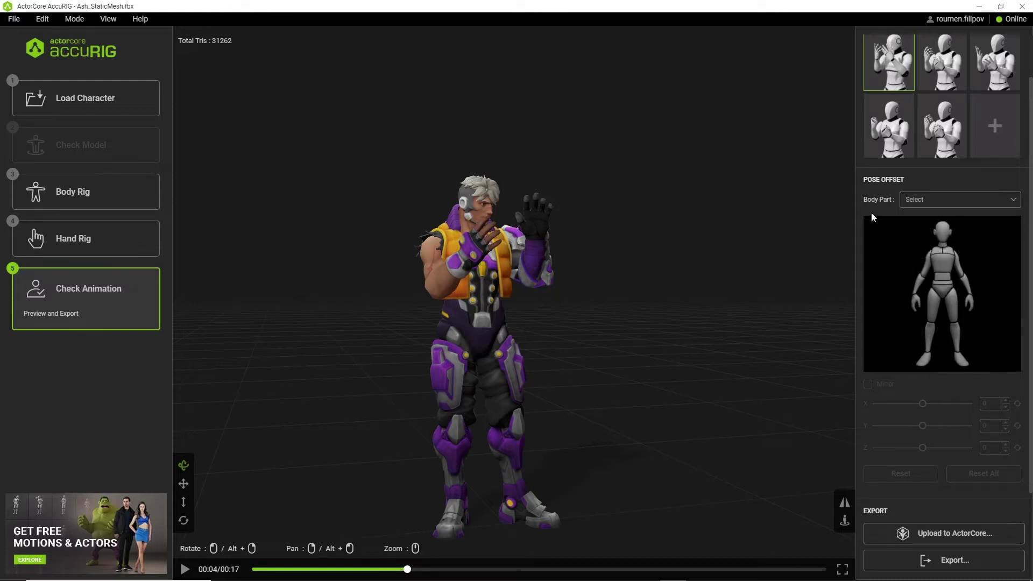
left_click(934, 202)
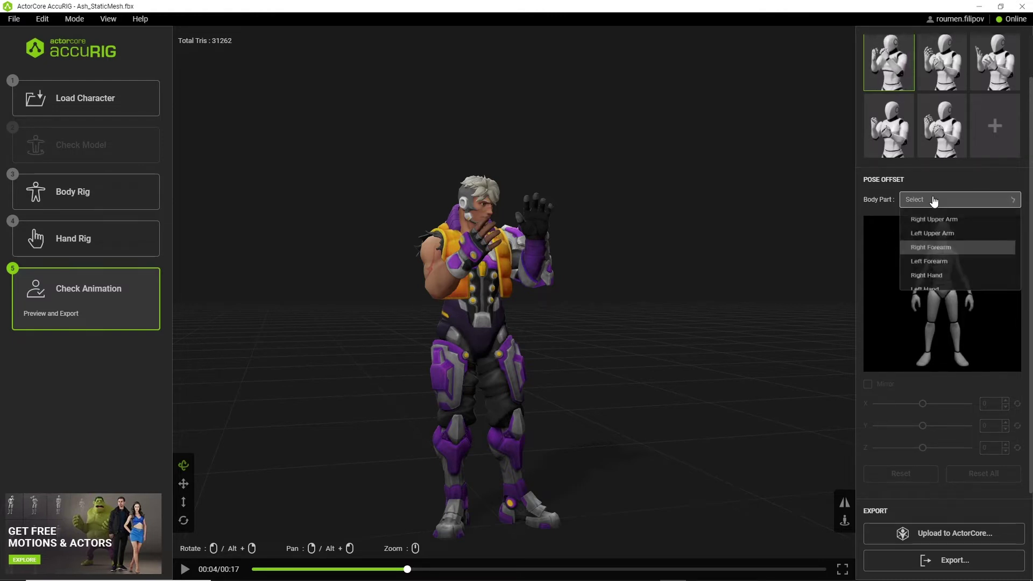
scroll(935, 106, "up", 1)
scroll(934, 106, "up", 2)
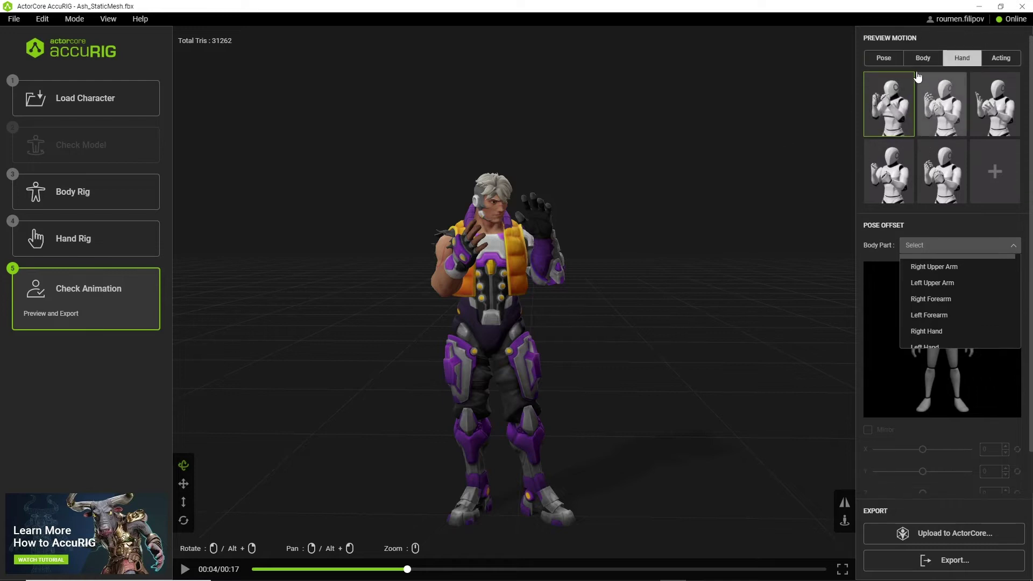
Step: Preview the first acting motion and examine the crossed left arm at a fixed frame from several angles
left_click(917, 64)
left_click(902, 63)
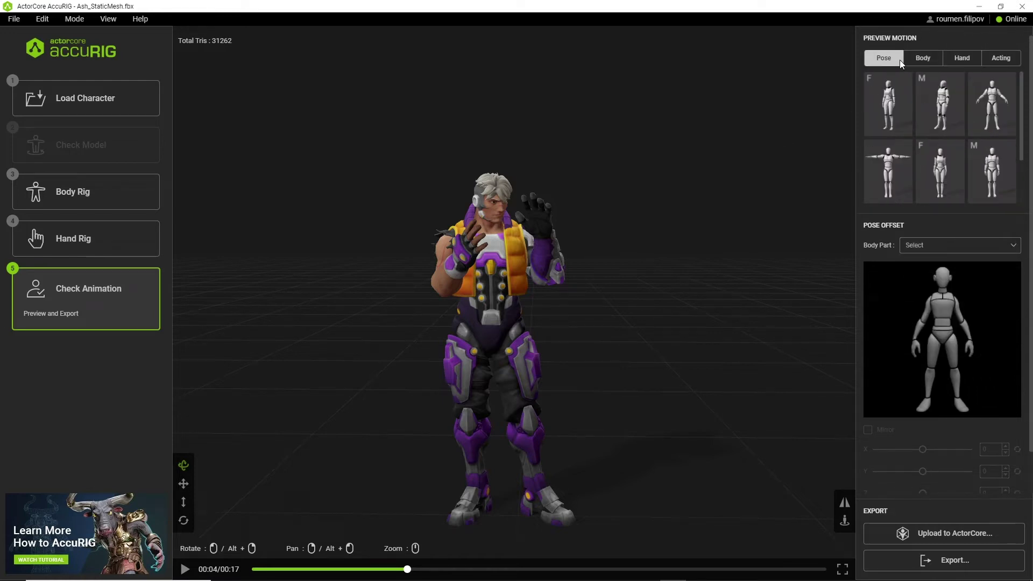
left_click(997, 59)
left_click(898, 97)
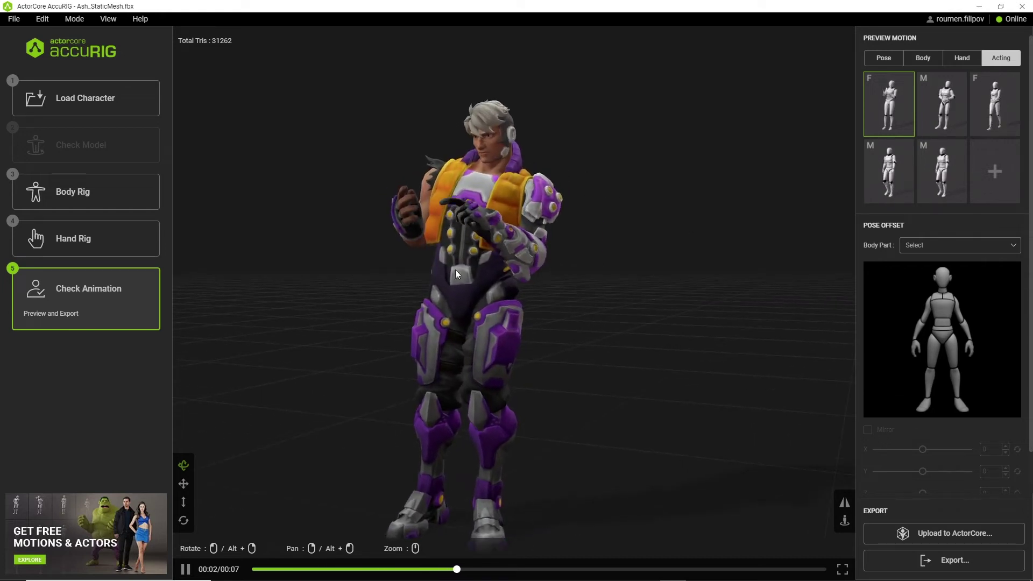
left_click(319, 569)
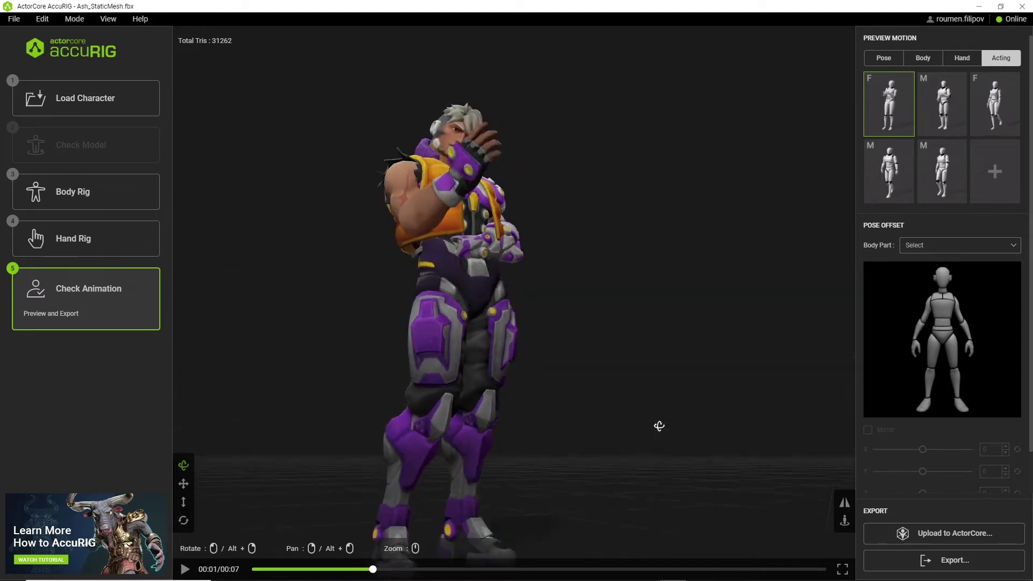
left_click_drag(657, 425, 703, 438)
left_click_drag(477, 465, 694, 409)
scroll(944, 255, "down", 1)
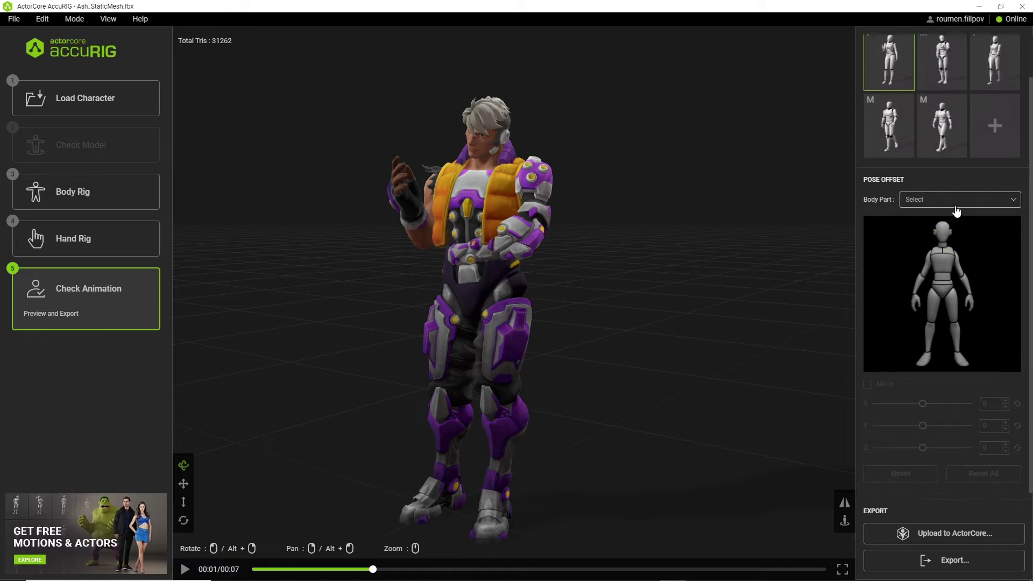
Step: Set the left forearm's pose offset to -1 on X
left_click(955, 205)
left_click(949, 250)
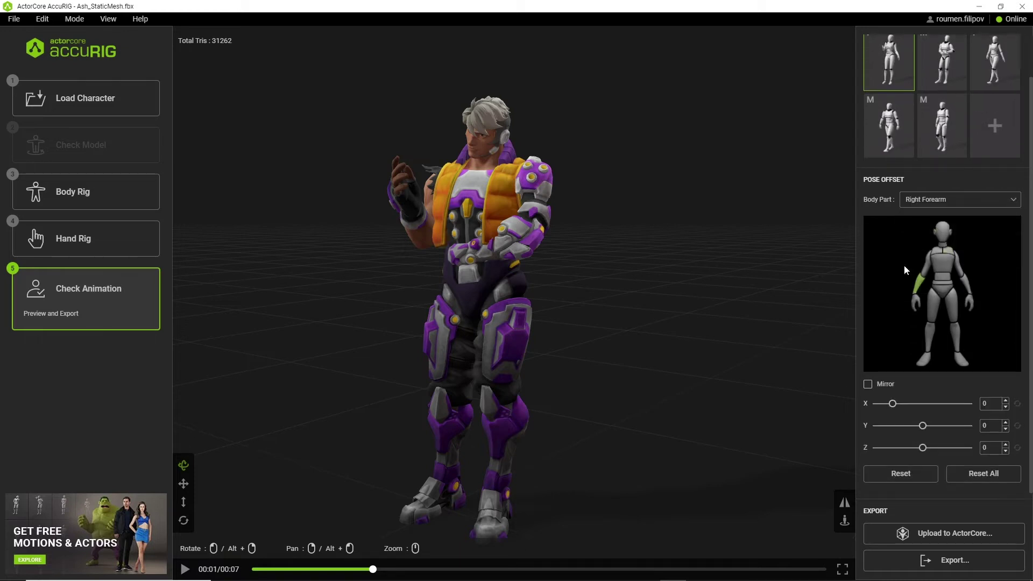
left_click(953, 200)
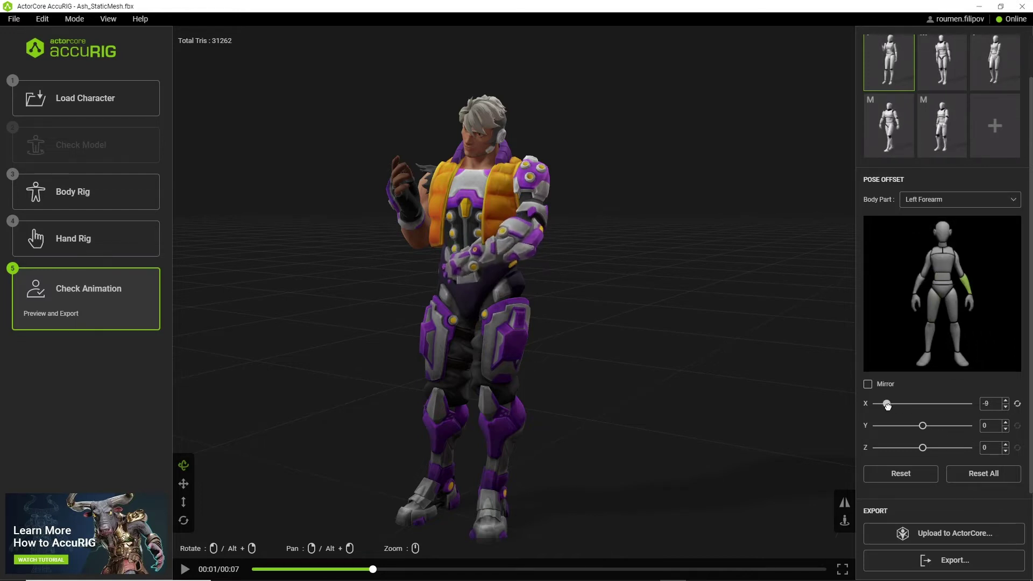
left_click_drag(889, 406, 893, 406)
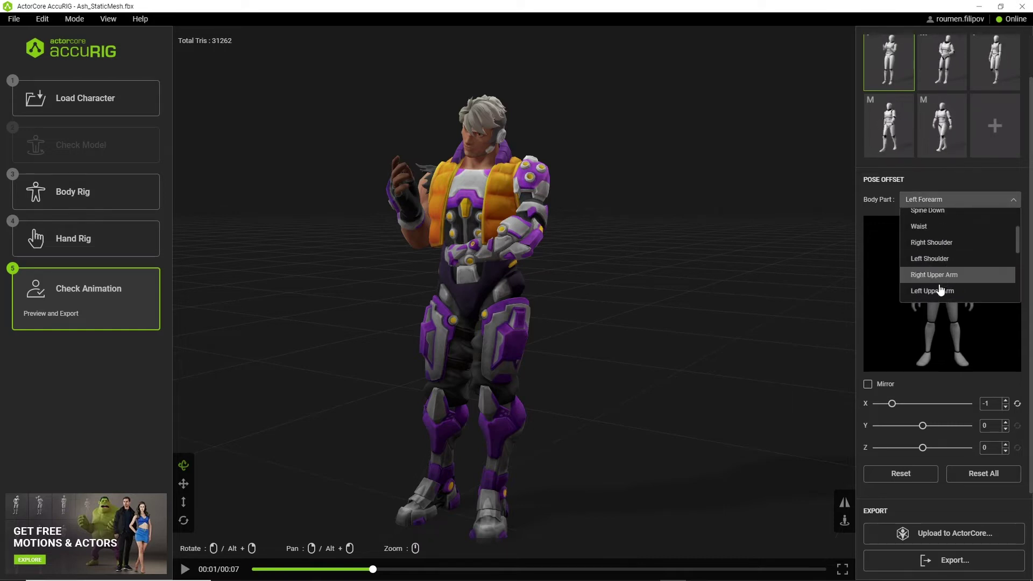
Step: Set the left upper arm's pose offset to X -9, Y -24 and Z 7
left_click(939, 292)
left_click_drag(891, 404, 932, 407)
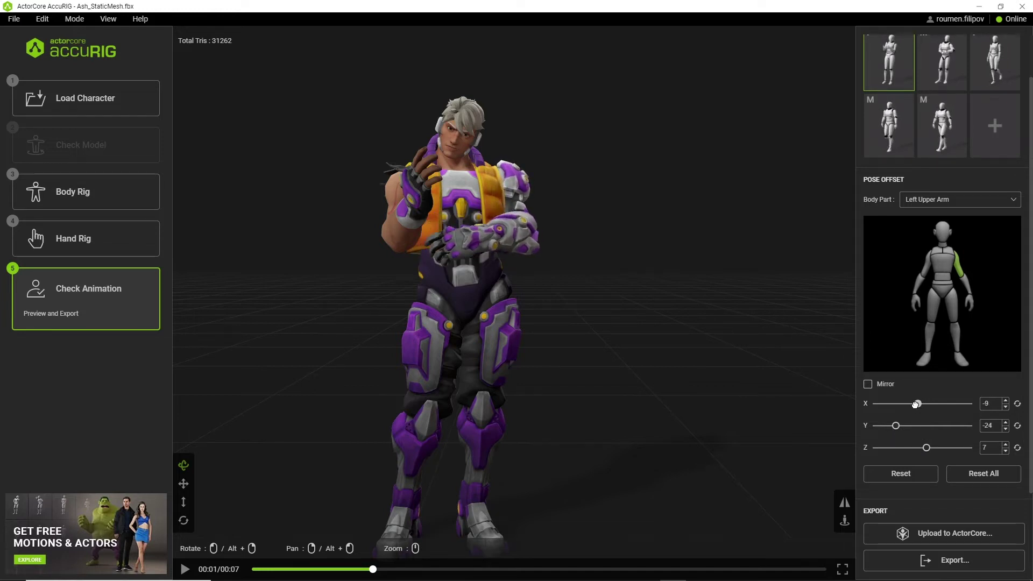
left_click_drag(687, 376, 697, 357)
Step: Set the left forearm's pose offset to Y -12 and Z -3
left_click(922, 202)
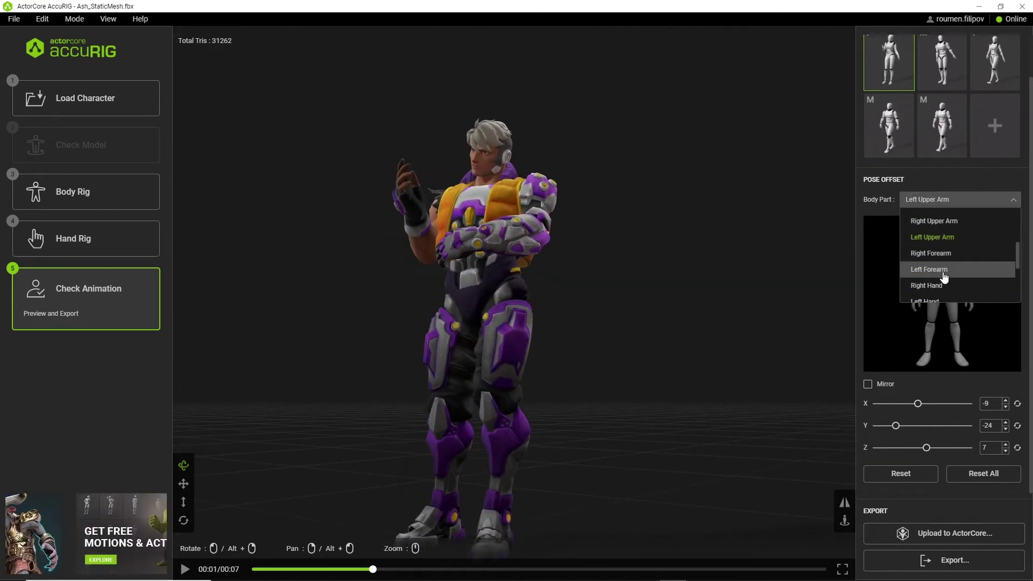
left_click(944, 269)
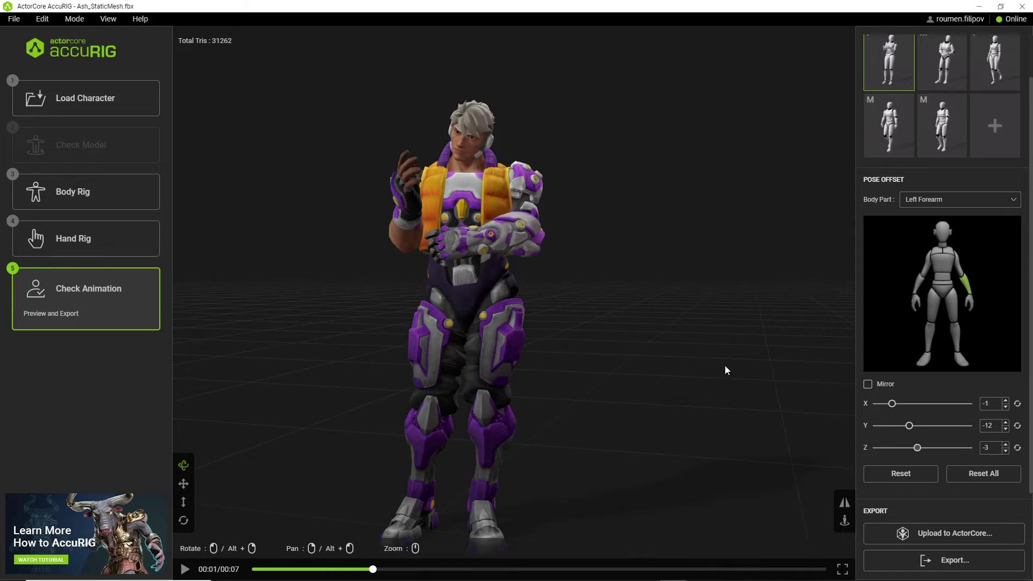
left_click_drag(725, 367, 632, 332)
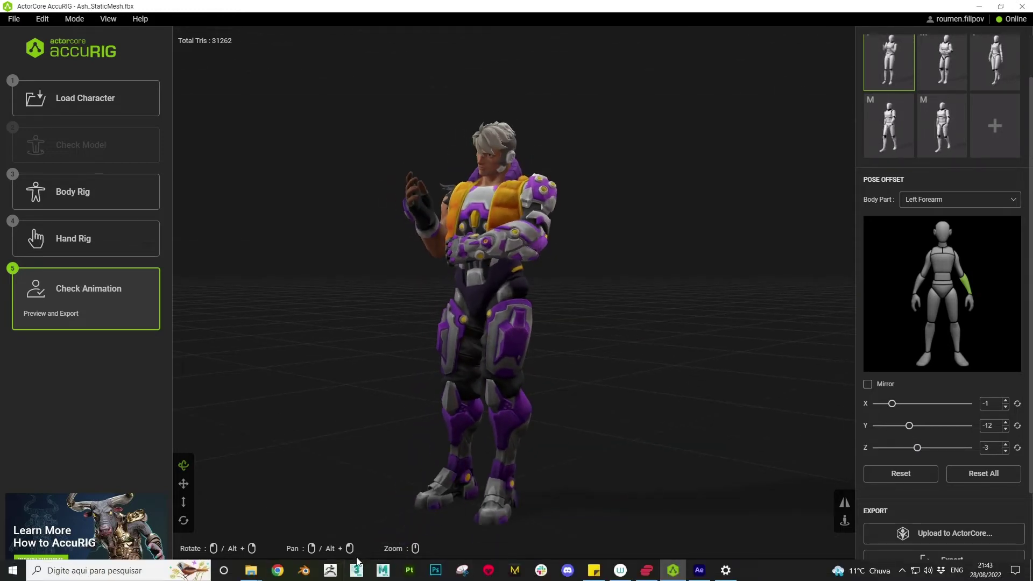
Step: Replay the acting motion with the adjusted left arm and examine the pose from another angle
left_click_drag(373, 569, 265, 569)
key("space")
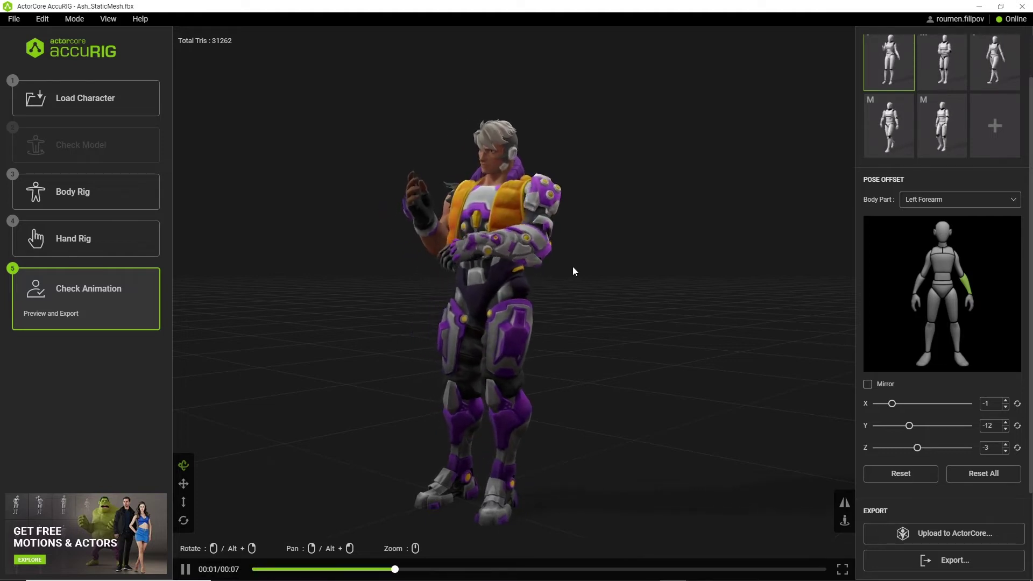
left_click_drag(636, 282, 567, 353)
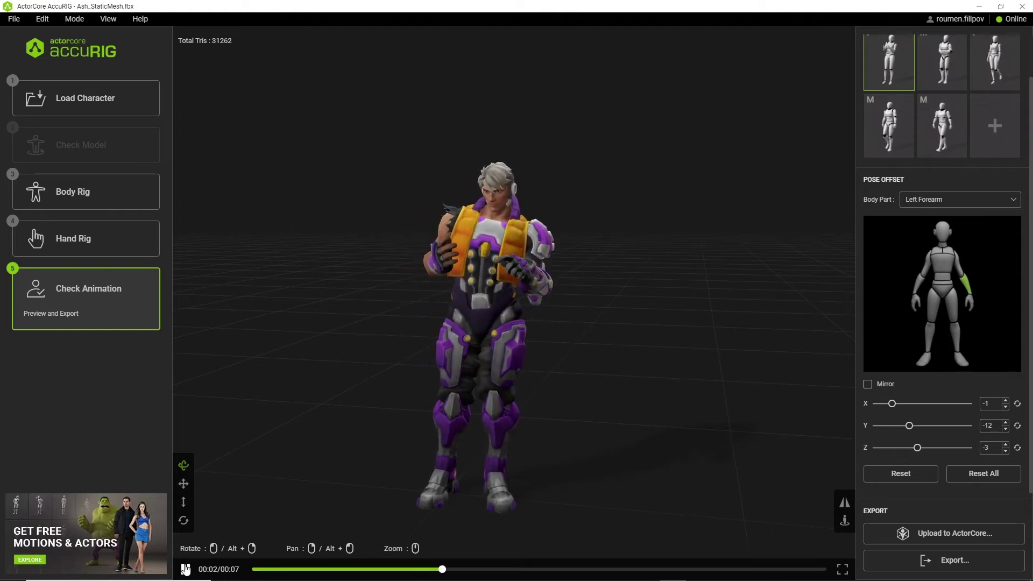
Step: Play the fifth acting motion and reset the pose offsets of the left forearm and left upper arm
scroll(888, 161, "up", 1)
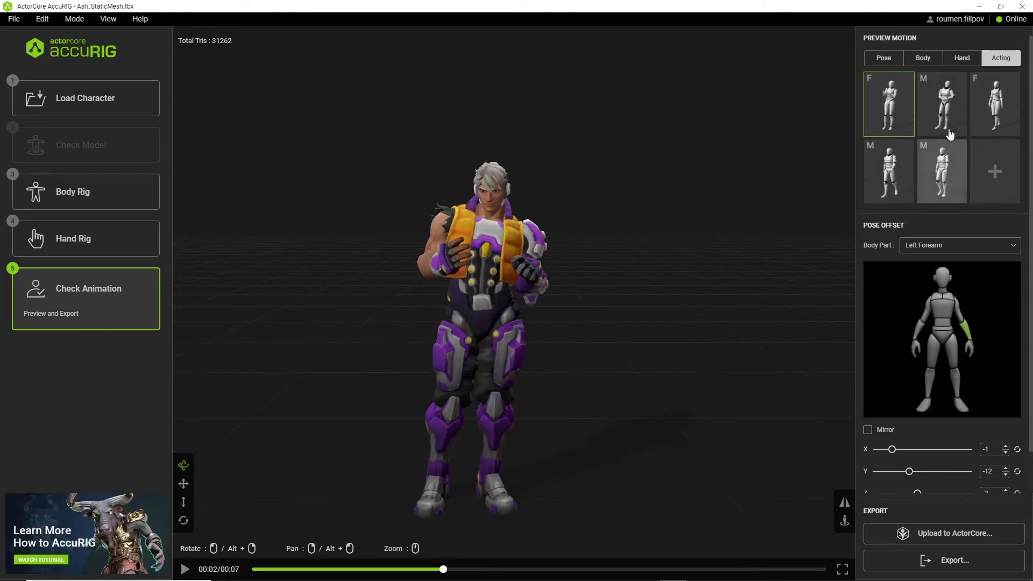
left_click(943, 164)
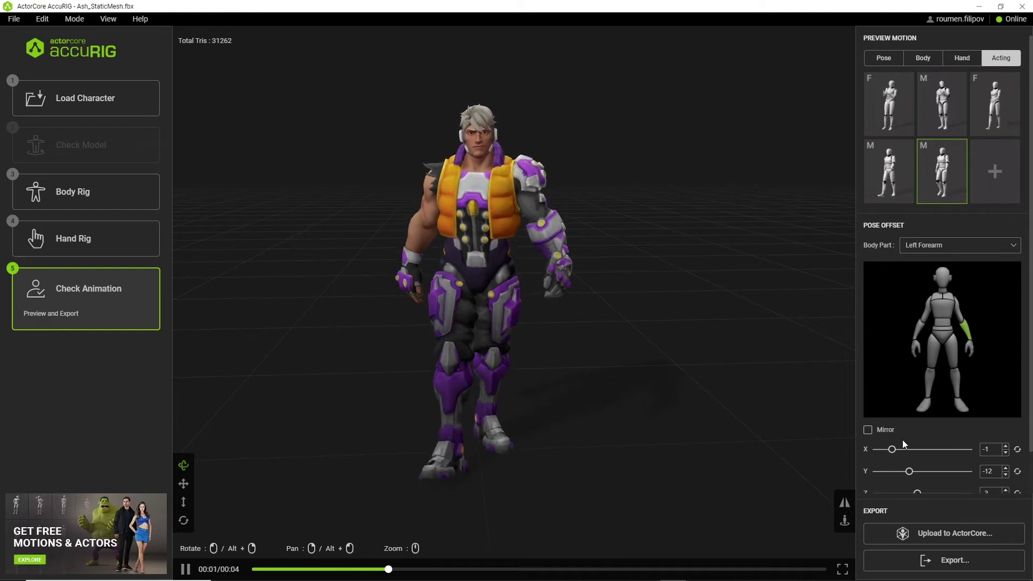
scroll(946, 308, "down", 2)
left_click(897, 475)
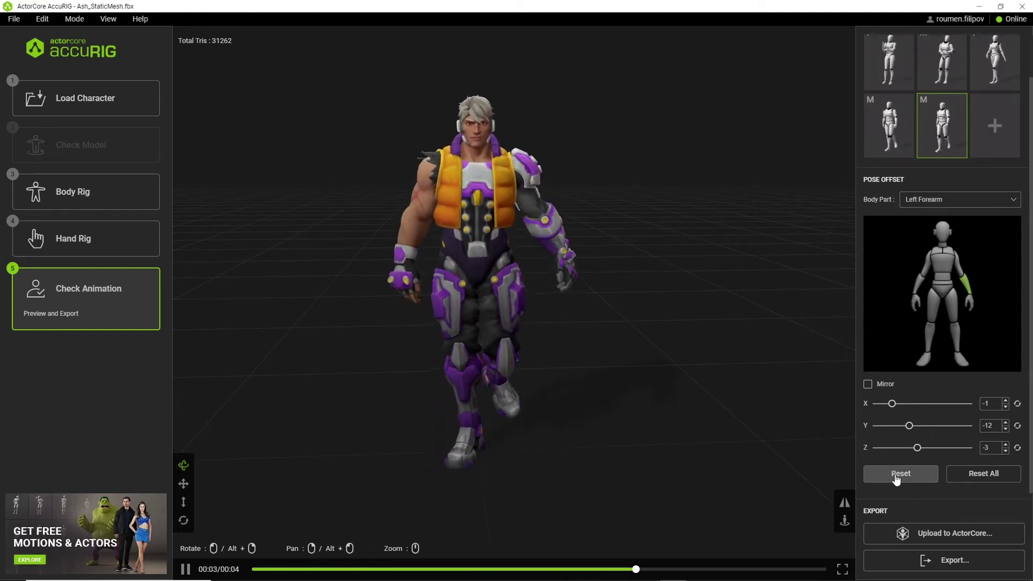
left_click(953, 200)
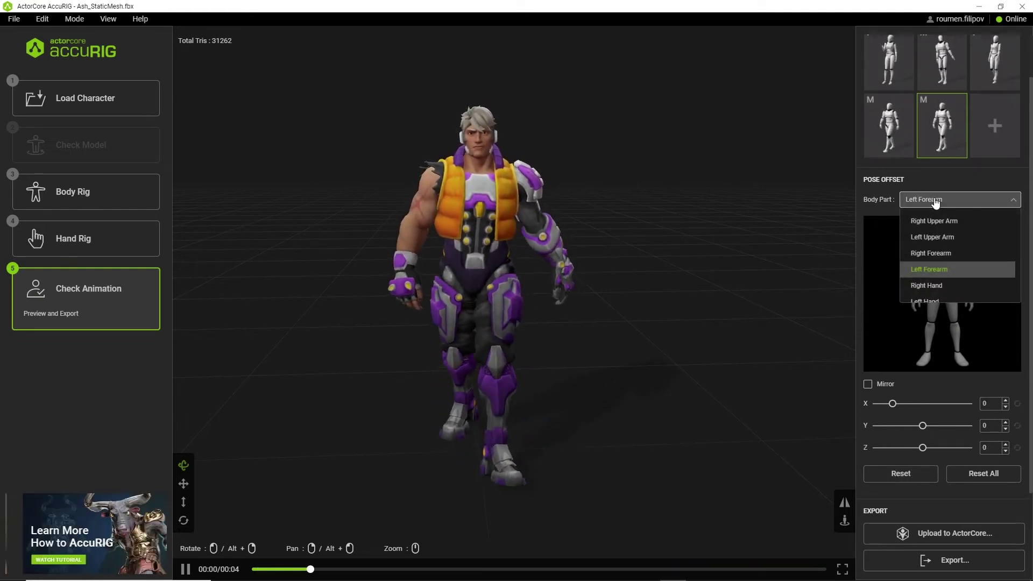
left_click(947, 237)
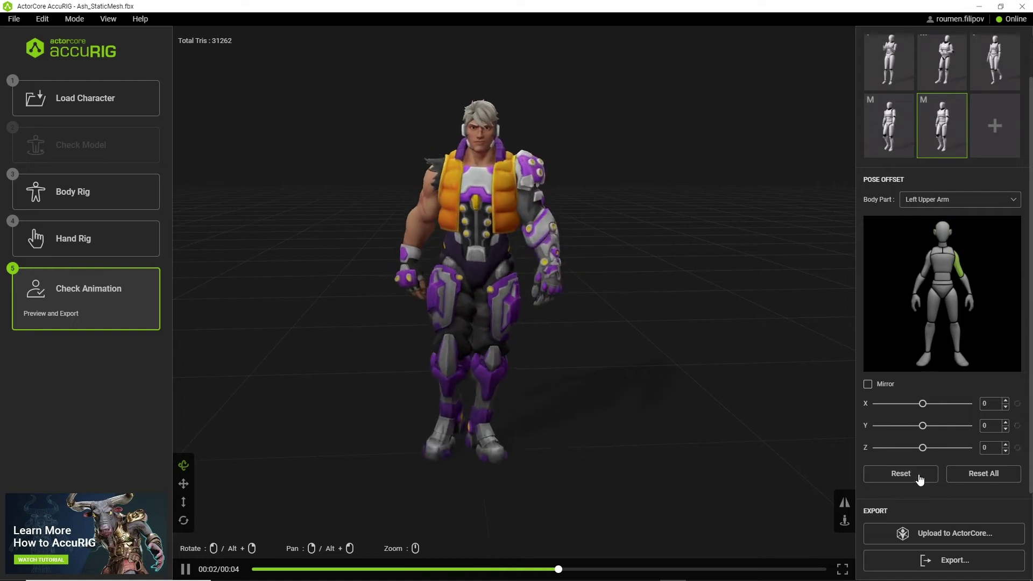
left_click_drag(590, 254, 614, 303)
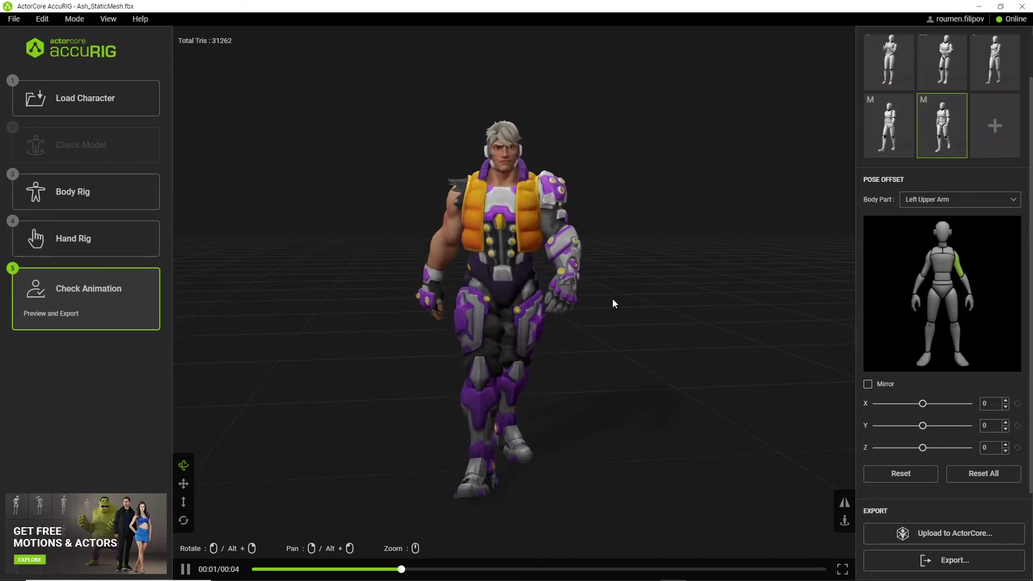
Step: Look over the available export formats for the rigged character, then close the choices without exporting
left_click(920, 560)
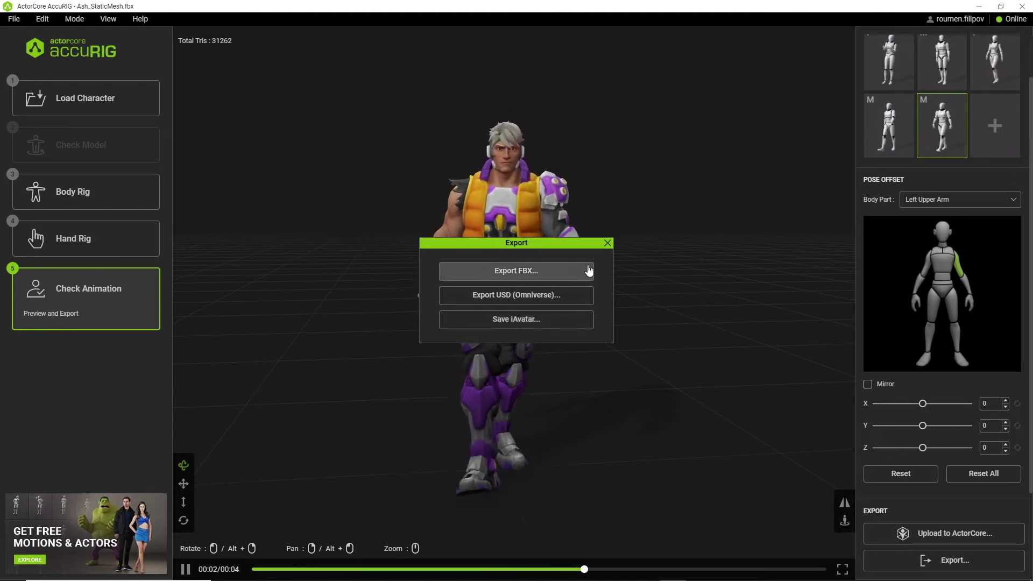
left_click(608, 246)
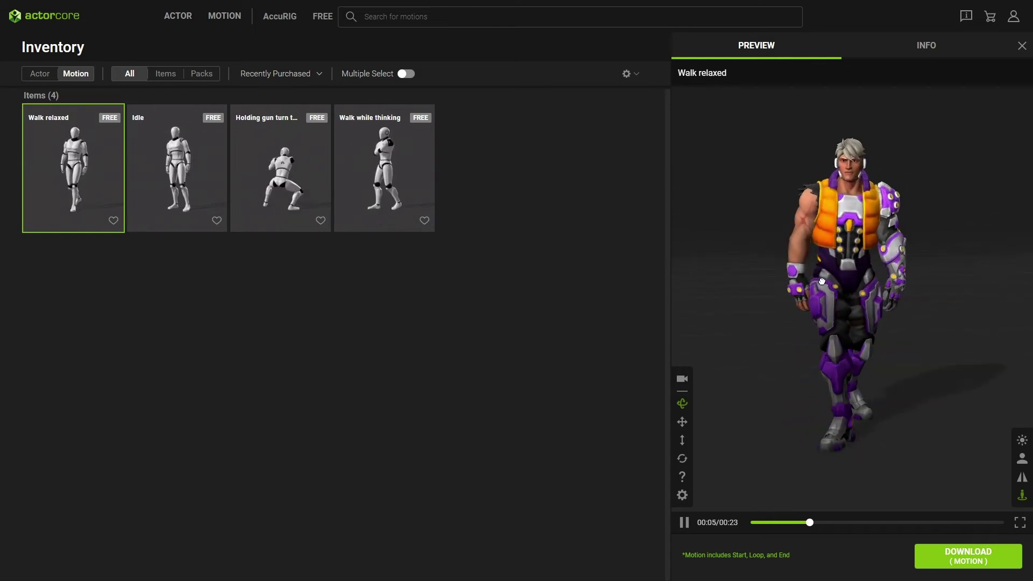
Step: Switch to the ActorCore inventory and preview the Walk while thinking and Walk relaxed motions on the character
left_click(404, 211)
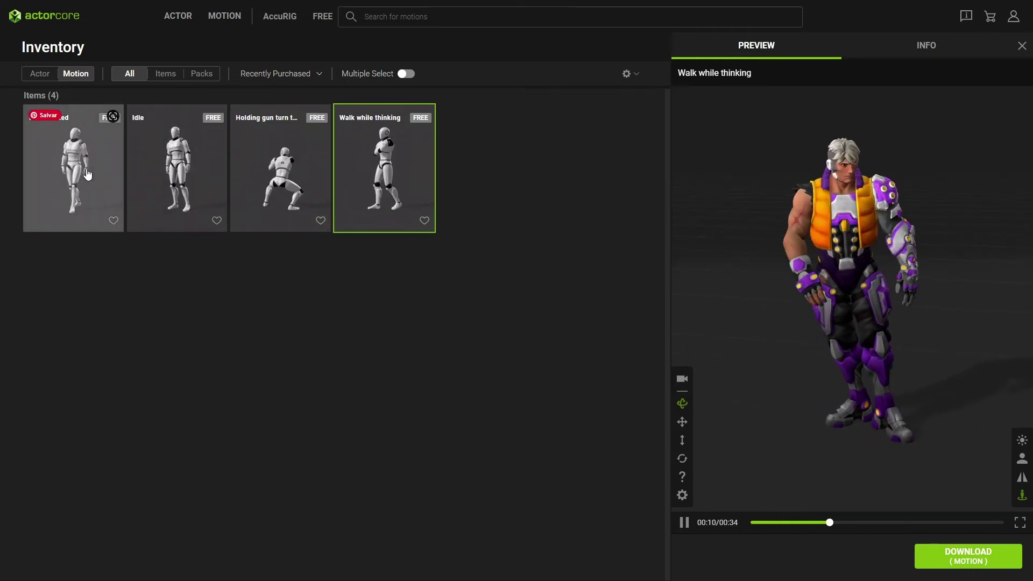
left_click(88, 174)
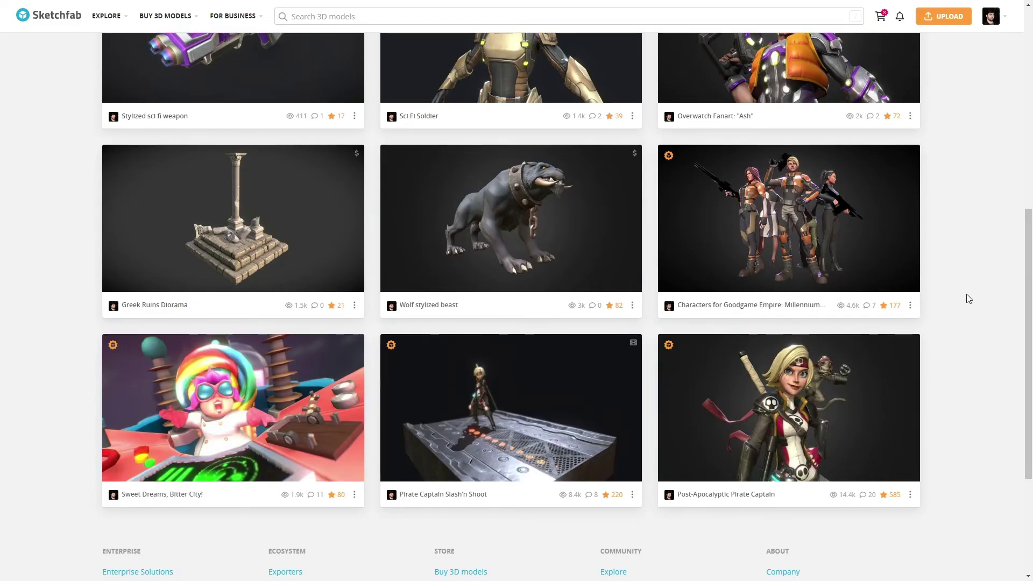
Step: Switch to the Sketchfab profile's models and open the draft "Ash: Walk Animation"
scroll(969, 299, "up", 8)
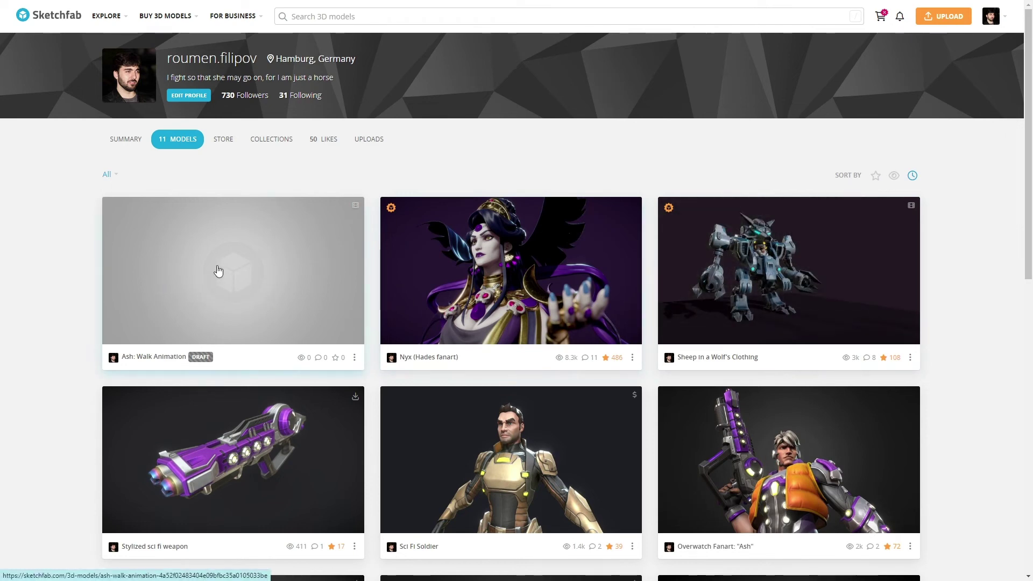
left_click(236, 269)
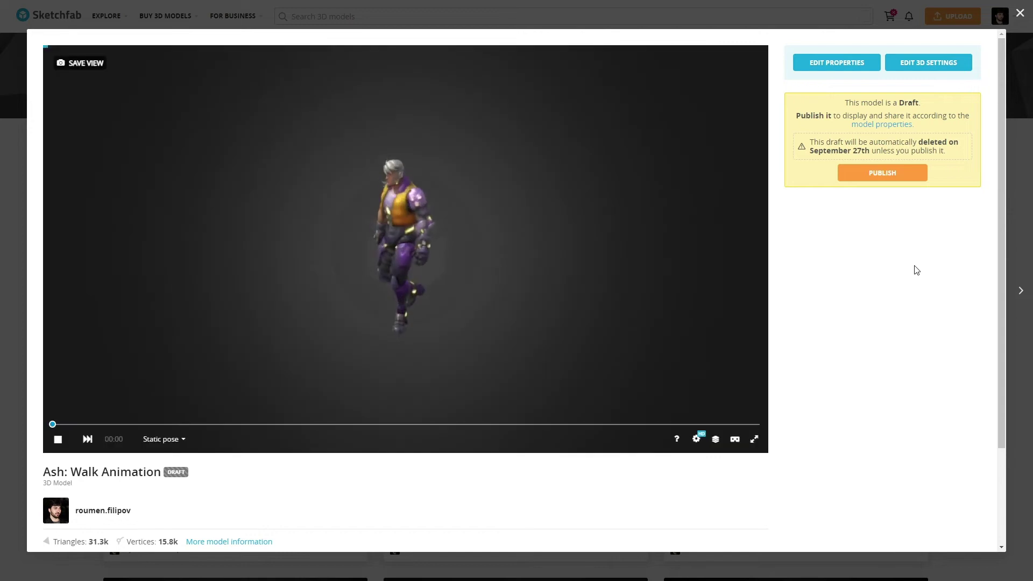
Step: Play the model's Take 001 animation in full screen and examine the walk from several sides
left_click(164, 439)
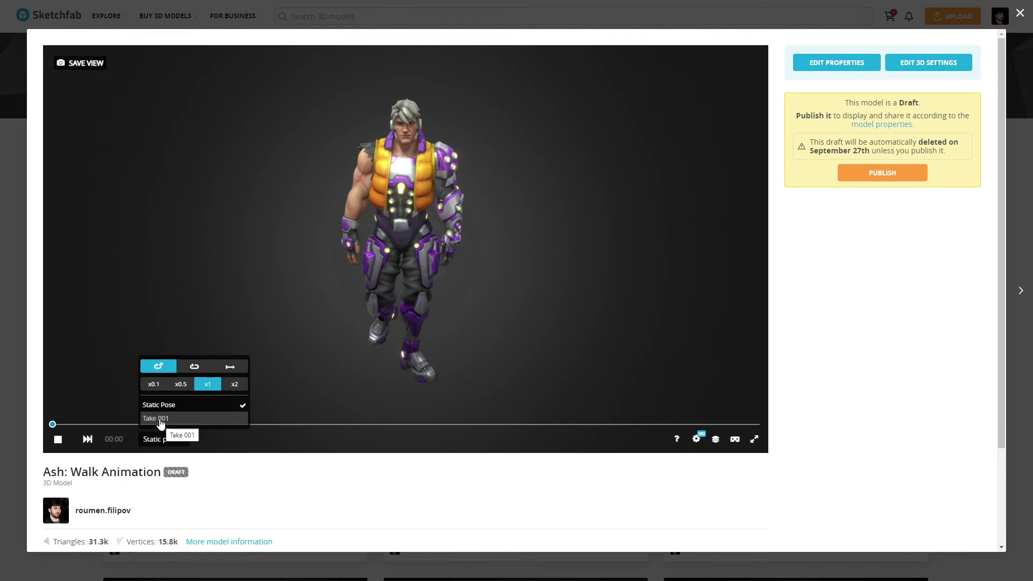
left_click(161, 418)
left_click(754, 440)
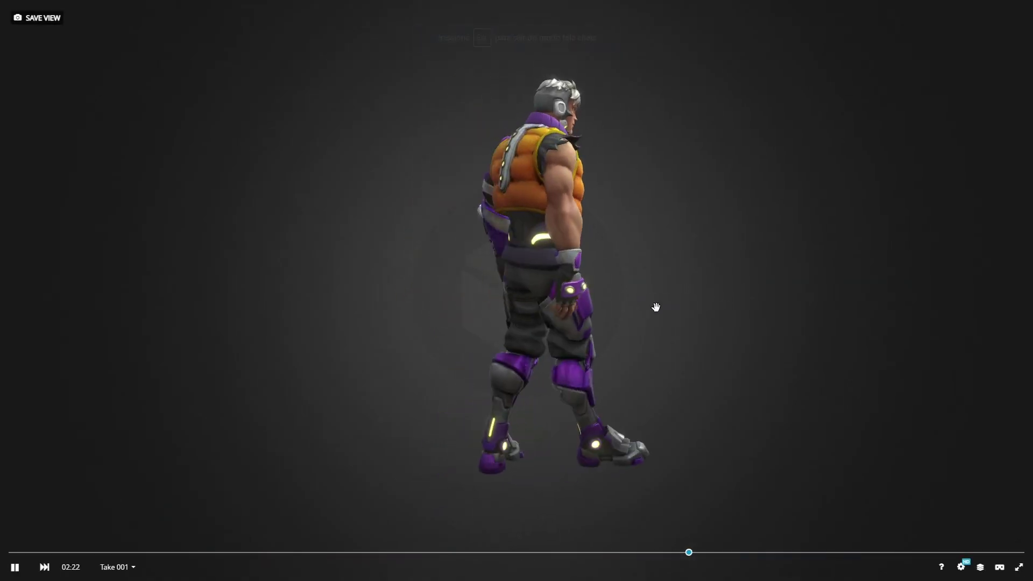
left_click_drag(656, 307, 584, 259)
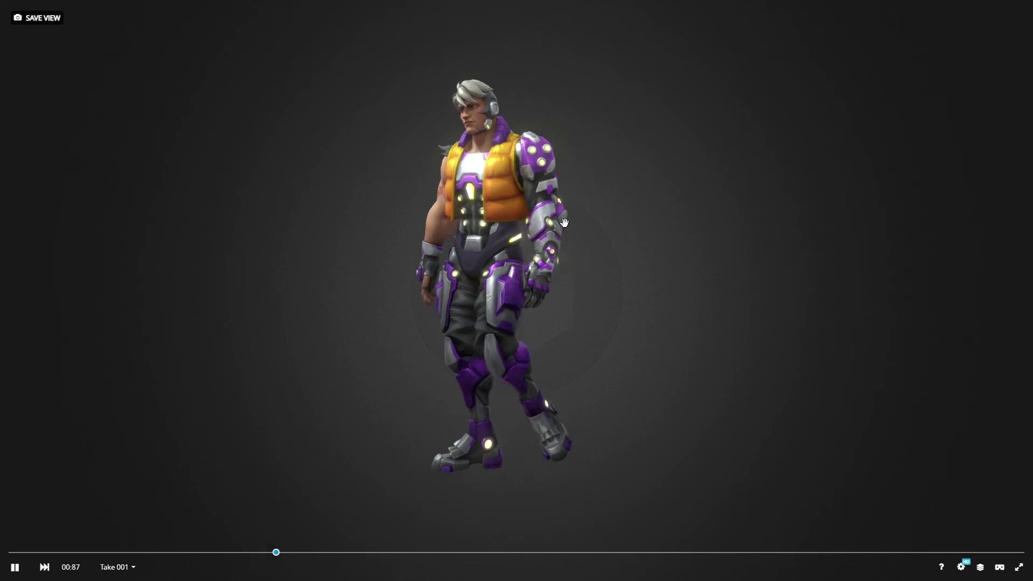
left_click_drag(564, 222, 617, 226)
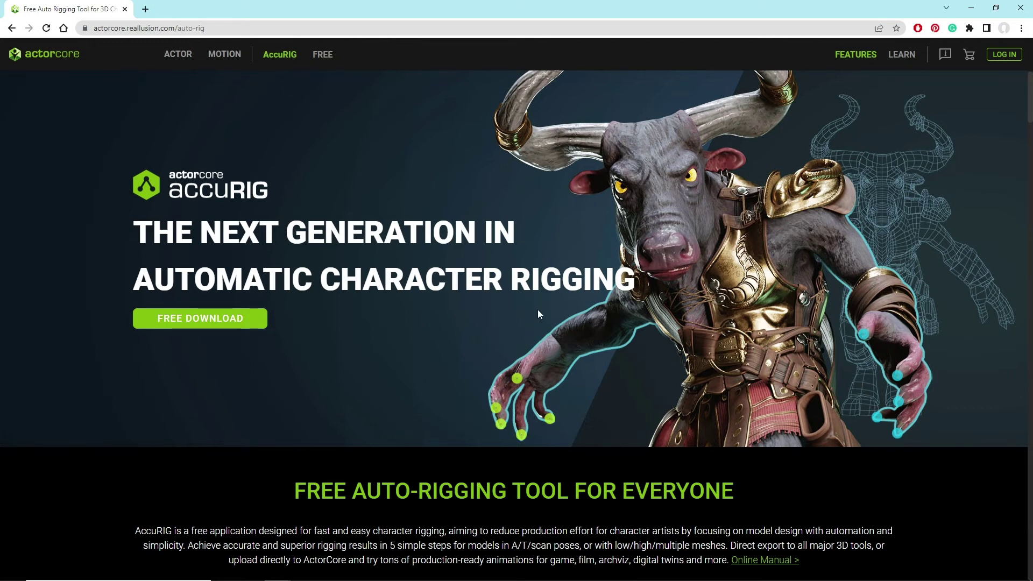
Step: Switch to the AccuRIG web page and look through its introduction of the auto-rigging tool
scroll(538, 312, "down", 7)
scroll(501, 339, "down", 2)
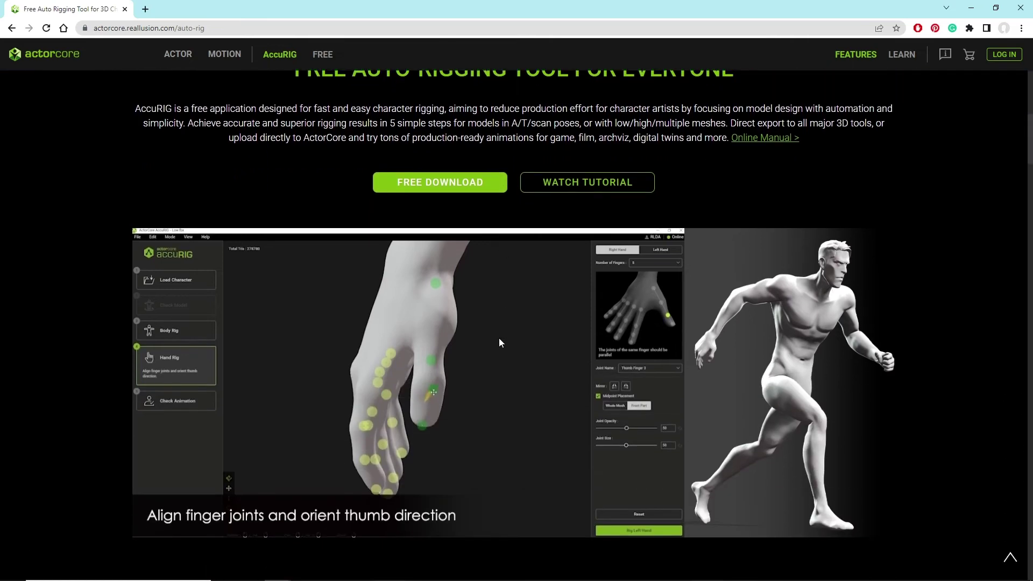
Step: Look through the AccuRIG page's sections on rigging static humanoid characters, 3D scanned people and digital sculptures
scroll(538, 302, "down", 1)
scroll(460, 257, "down", 5)
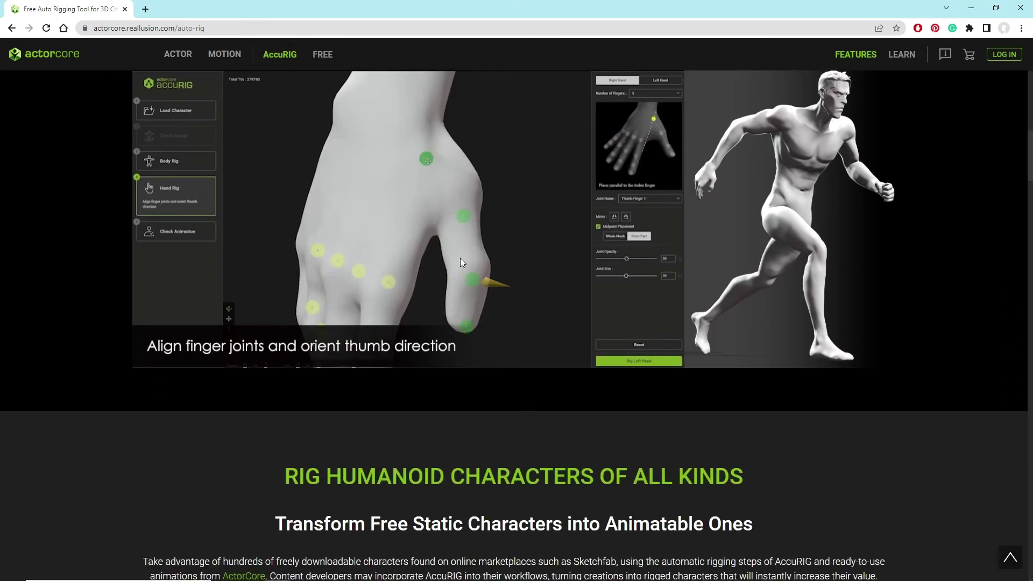
scroll(463, 263, "down", 6)
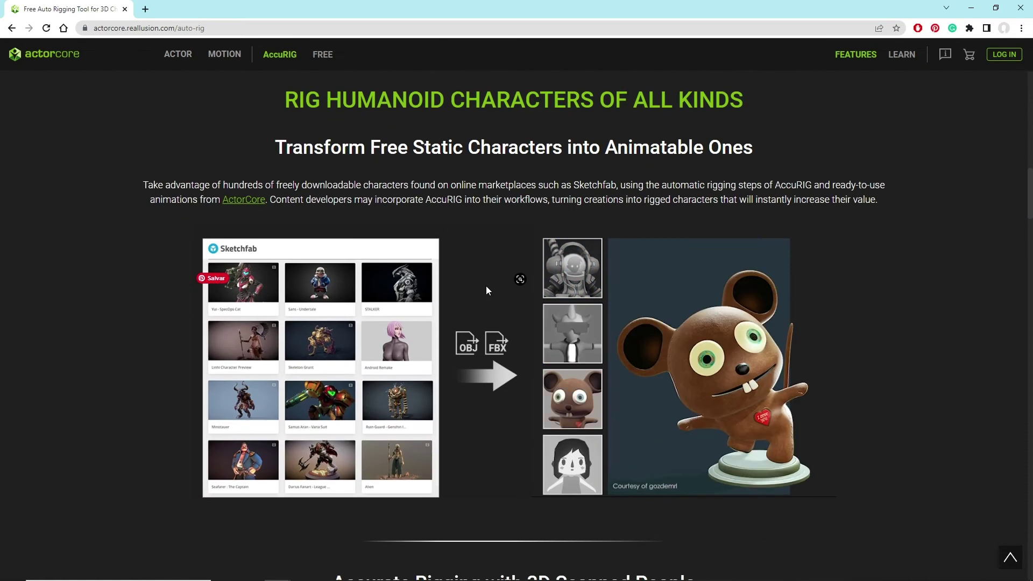
scroll(485, 326, "down", 4)
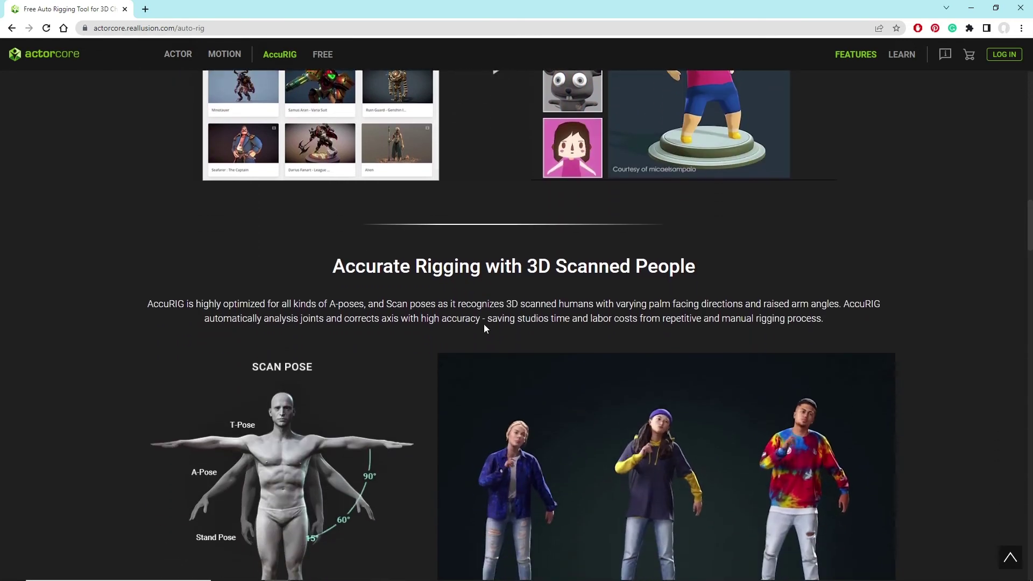
scroll(516, 323, "down", 2)
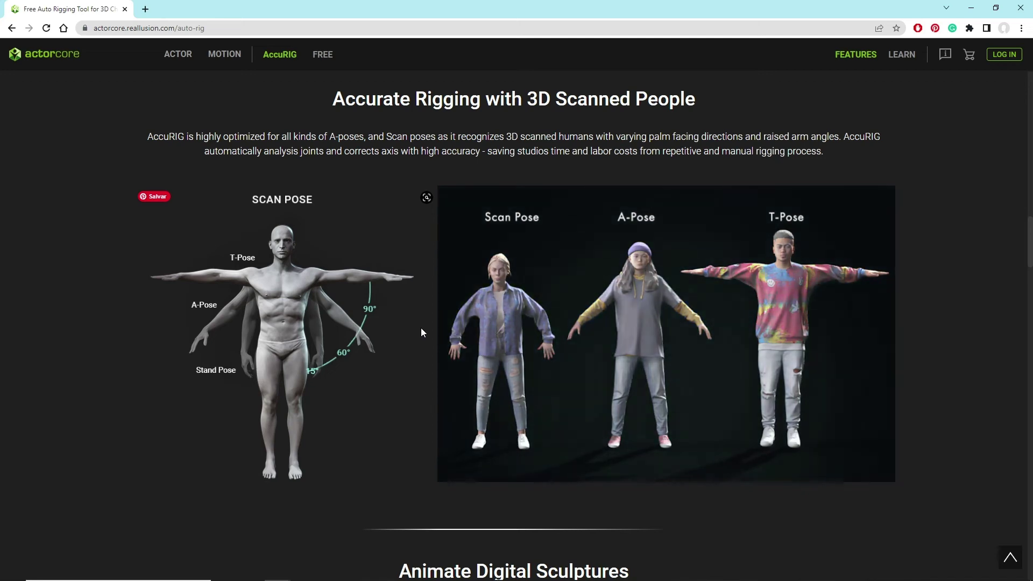
scroll(421, 329, "down", 2)
scroll(420, 337, "down", 6)
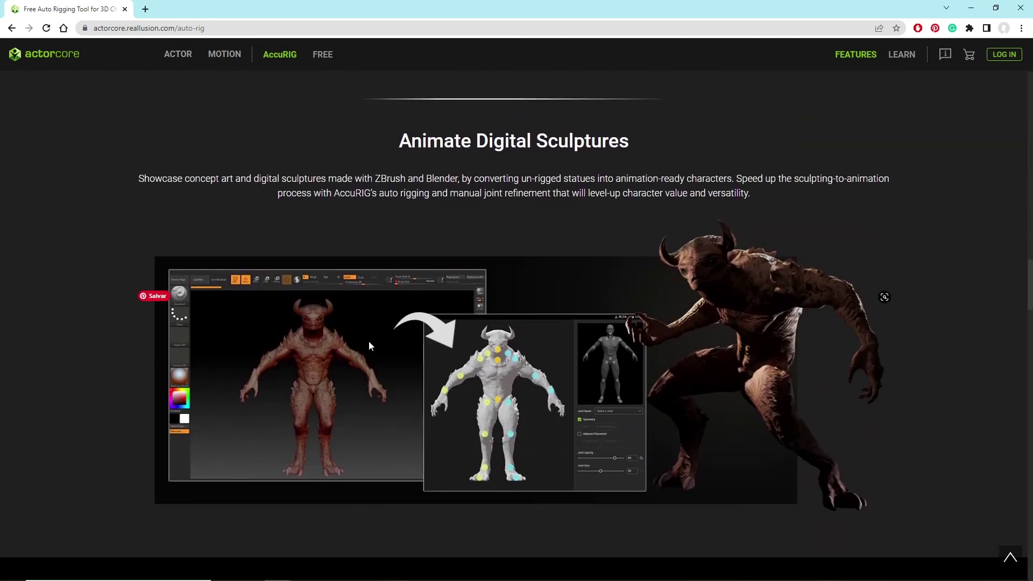
Step: Examine the Finger and Neck examples of Flexible Joint Refinement and read the introduction to Pose Offset
scroll(440, 351, "down", 11)
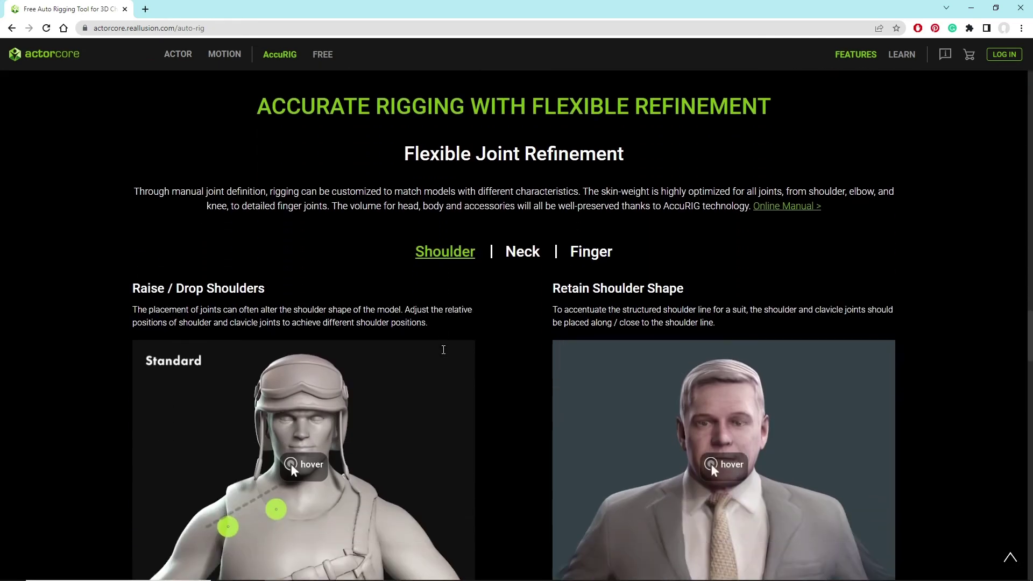
scroll(519, 363, "down", 1)
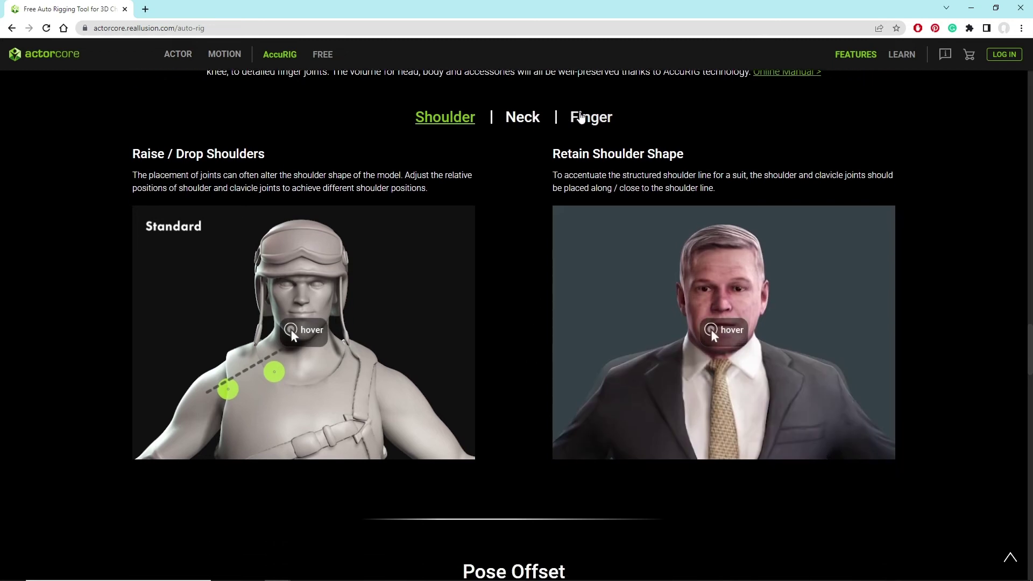
left_click(582, 117)
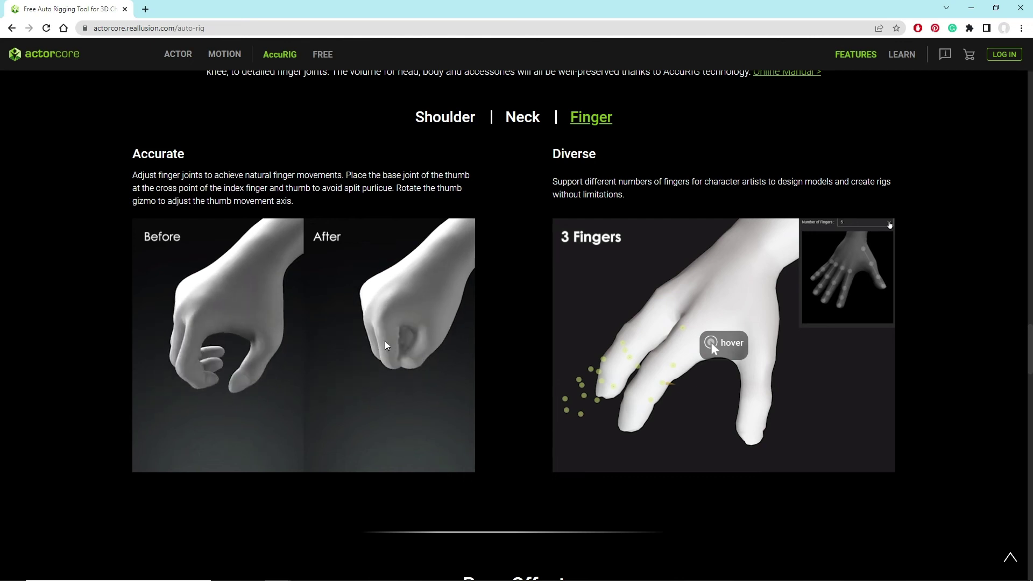
left_click(514, 124)
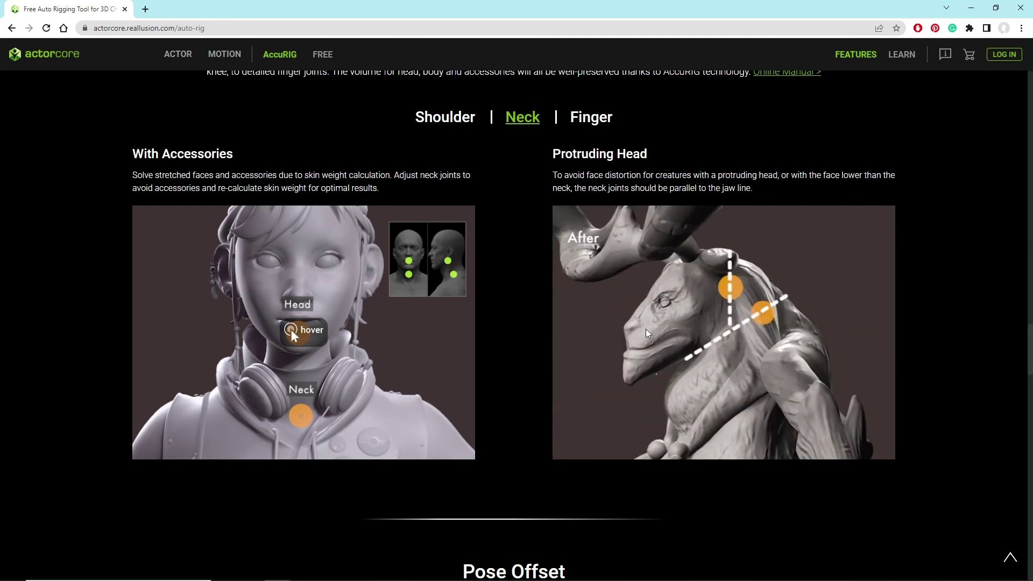
scroll(515, 325, "down", 3)
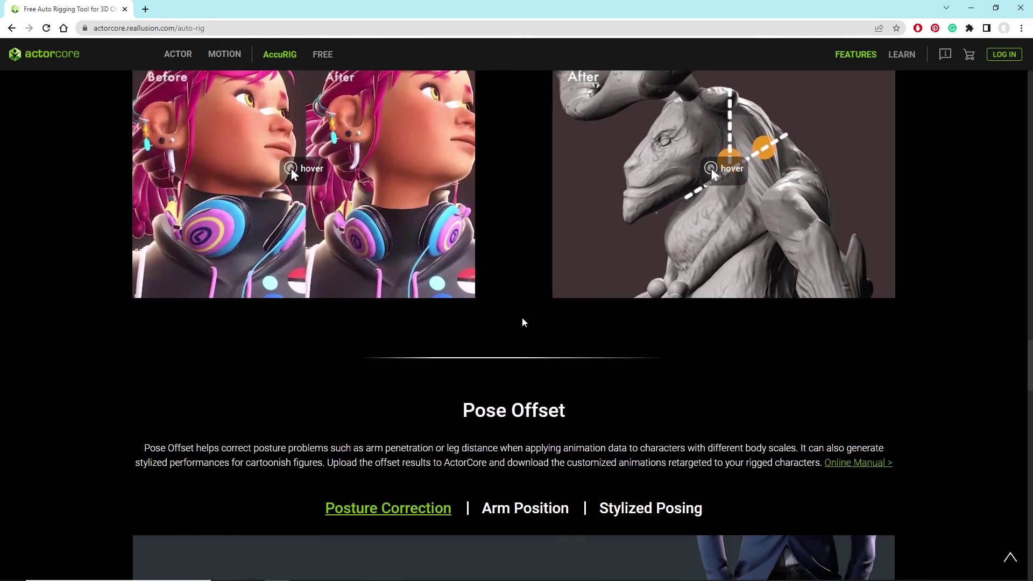
scroll(526, 326, "down", 1)
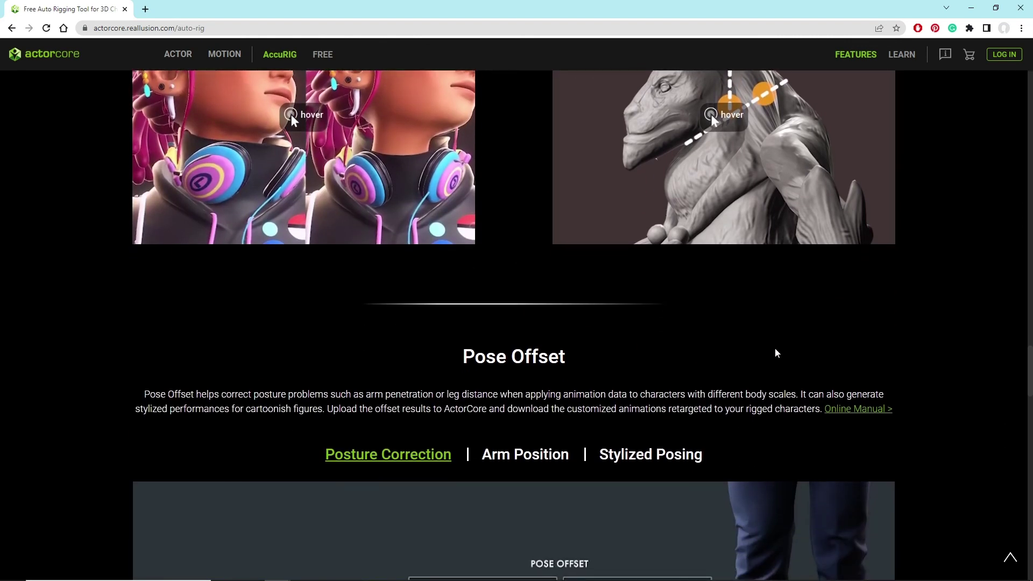
Step: Return to the opening banner of the AccuRIG page with its free download offer
scroll(775, 350, "up", 8)
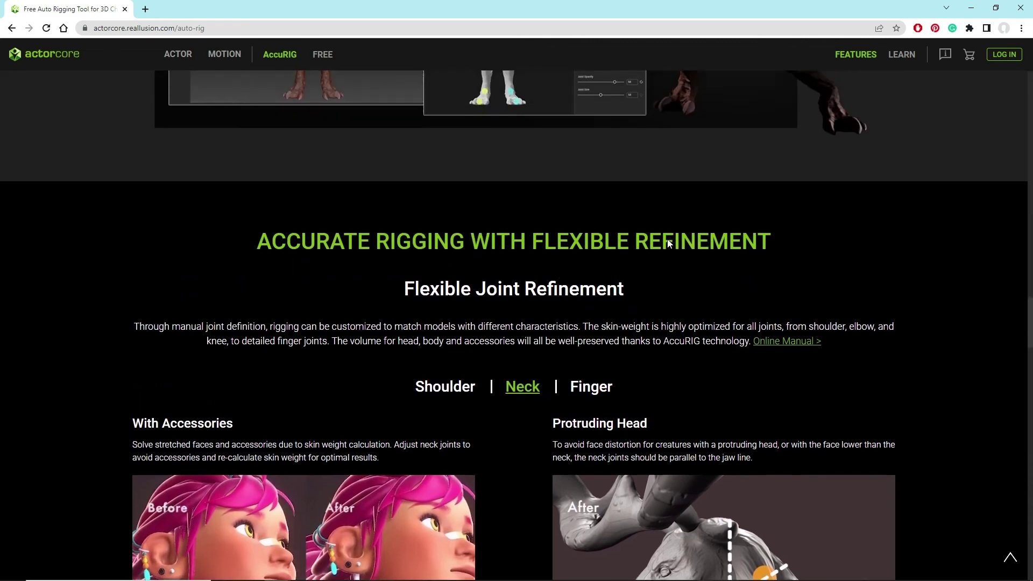
scroll(669, 244, "up", 10)
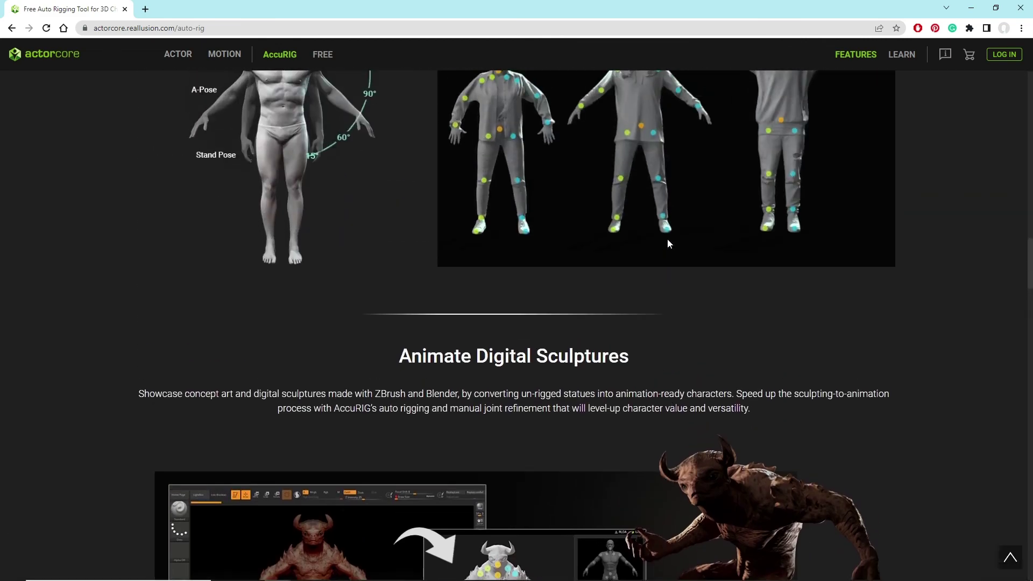
scroll(669, 244, "up", 9)
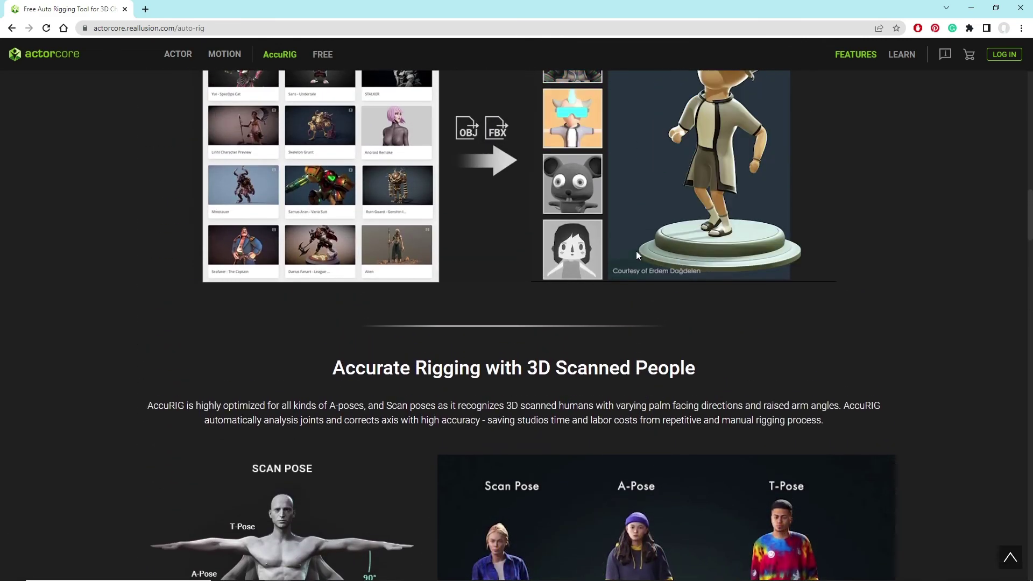
scroll(636, 254, "up", 7)
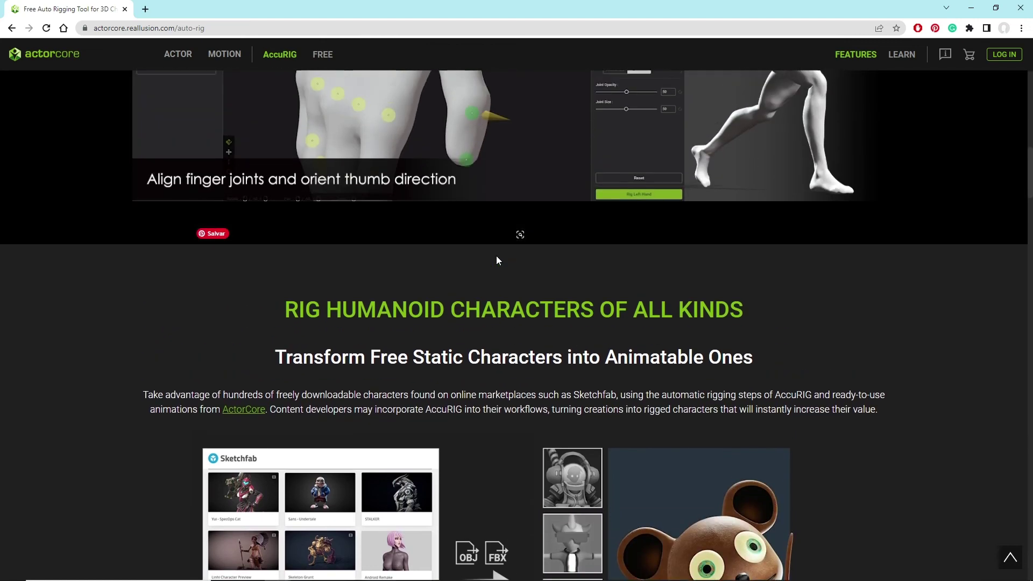
scroll(496, 260, "up", 15)
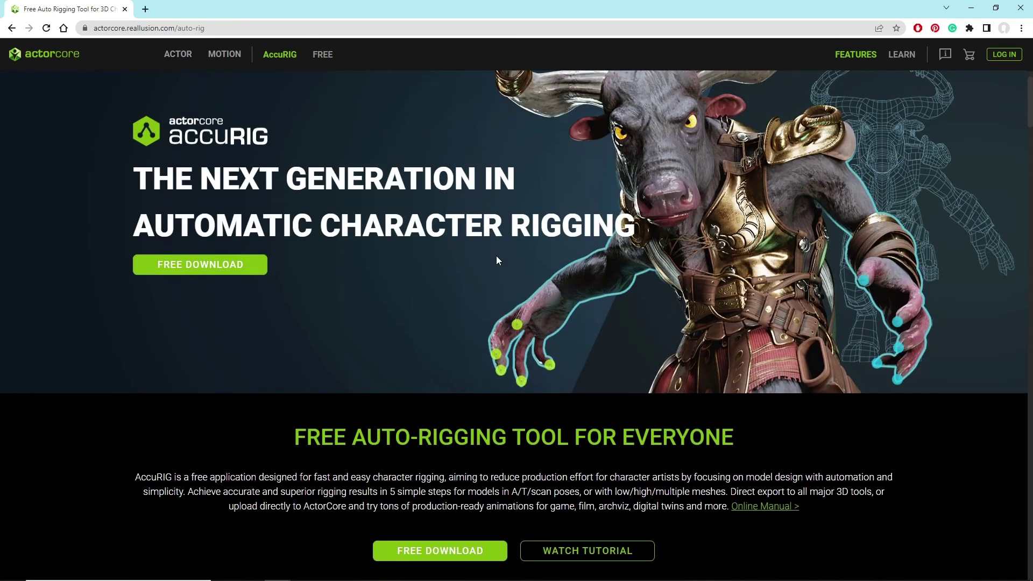
scroll(496, 261, "up", 1)
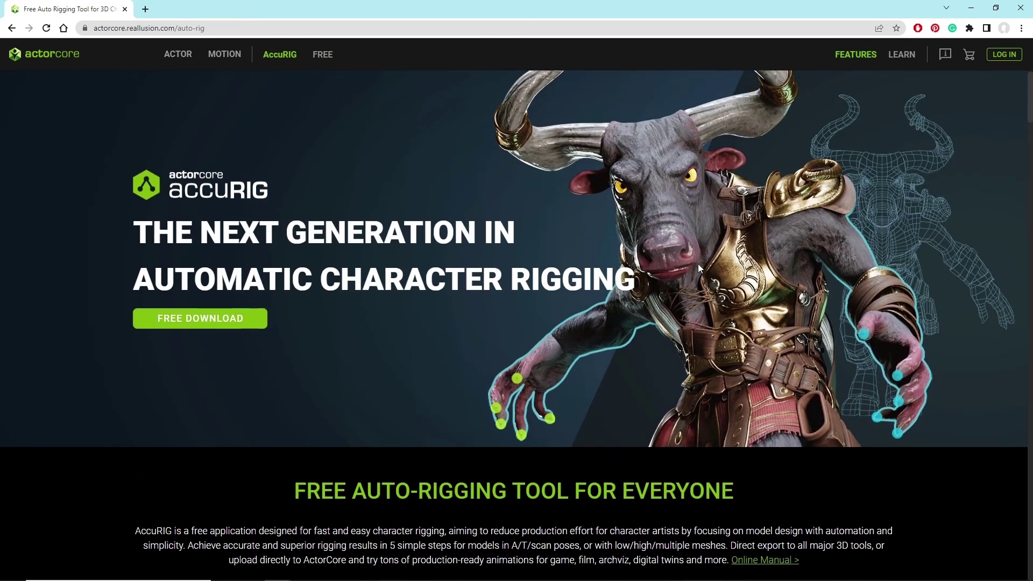